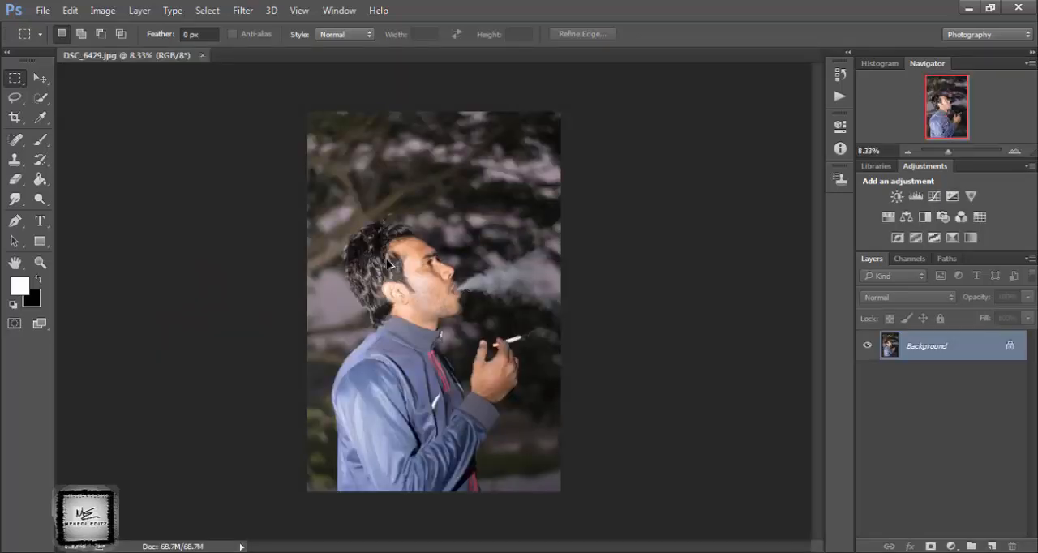
Open the smoking man's photo in the Camera Raw Filter.
{"action": "left_click", "coordinate": [39, 77]}
{"action": "scroll", "coordinate": [351, 288], "scroll_direction": "up", "scroll_amount": 1}
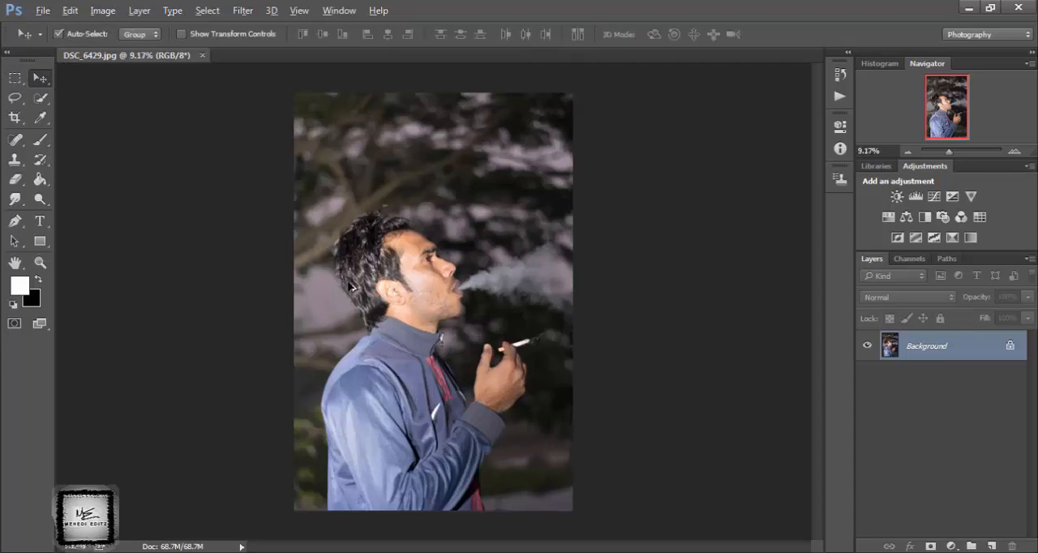
{"action": "scroll", "coordinate": [352, 288], "scroll_direction": "up", "scroll_amount": 1}
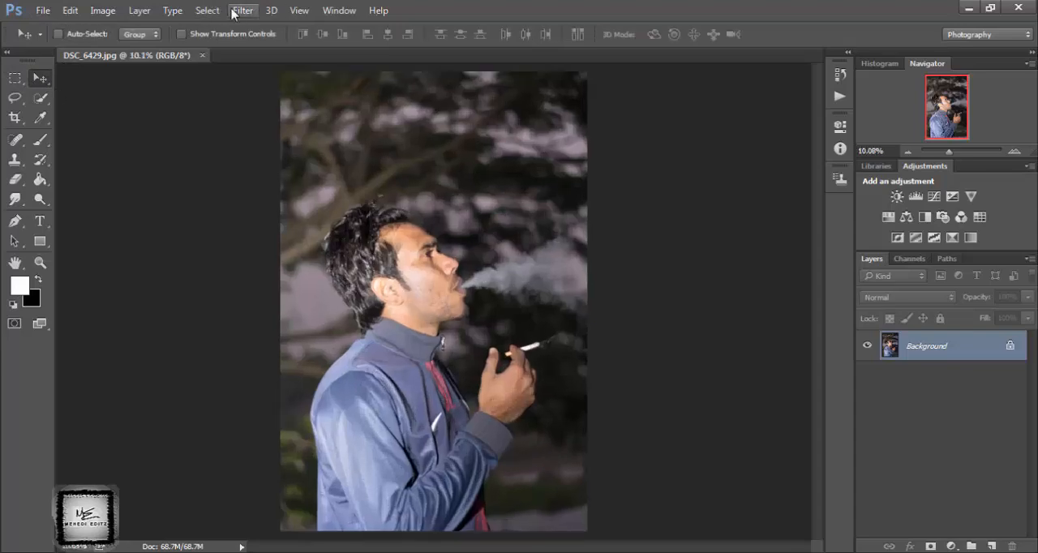
{"action": "left_click", "coordinate": [242, 11]}
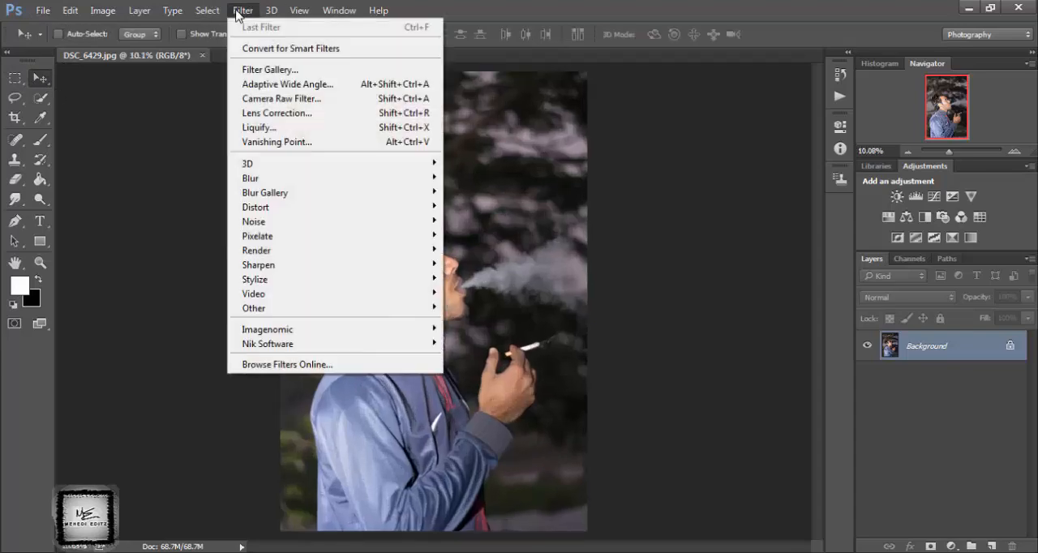
{"action": "left_click", "coordinate": [284, 115]}
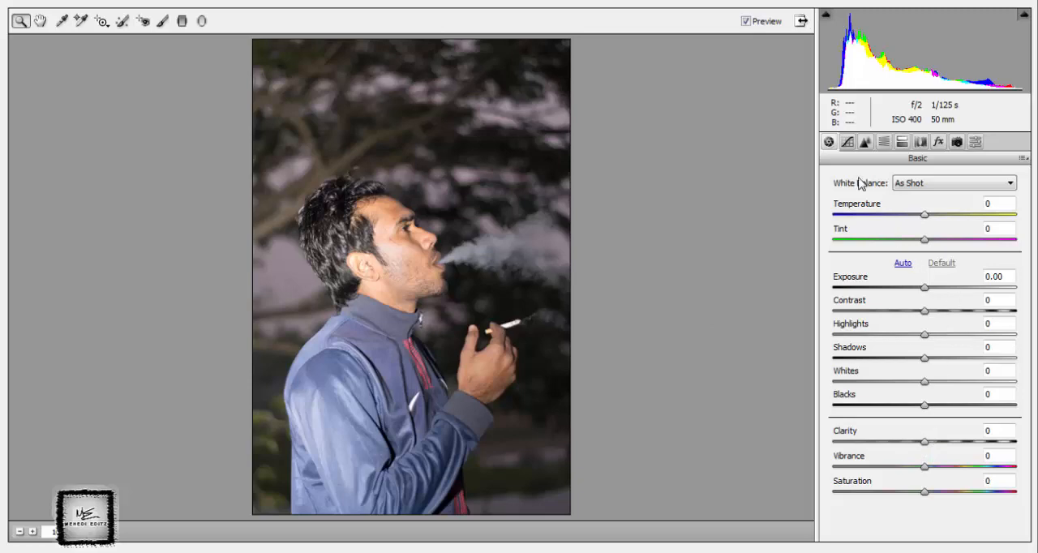
Place a slightly tilted, tall elliptical radial filter around the man's head and torso to darken the surroundings.
{"action": "left_click", "coordinate": [202, 20]}
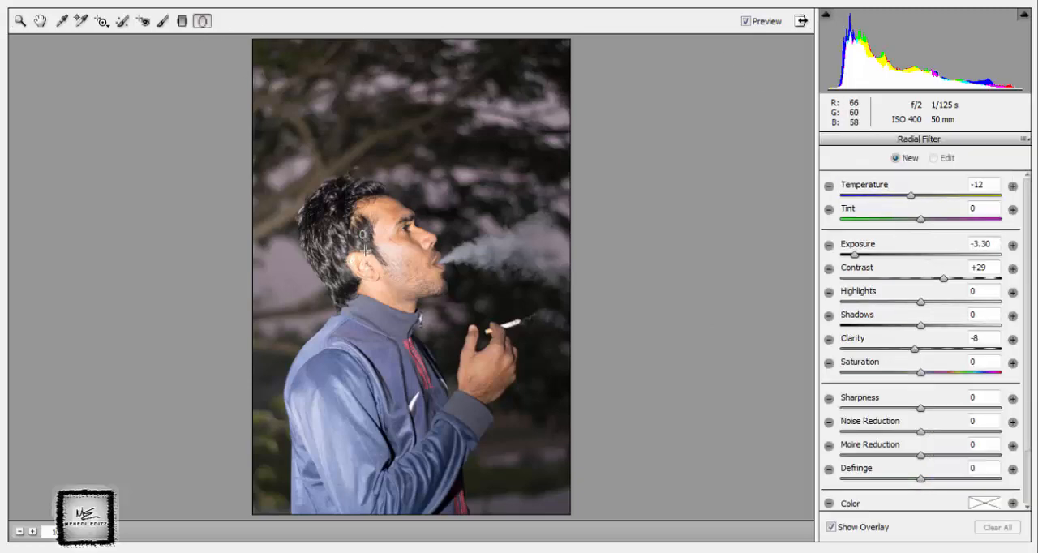
{"action": "left_click_drag", "start_coordinate": [362, 234], "coordinate": [452, 391]}
{"action": "mouse_move", "coordinate": [395, 287]}
{"action": "left_mouse_down"}
{"action": "mouse_move", "coordinate": [408, 348]}
{"action": "mouse_move", "coordinate": [439, 367]}
{"action": "left_mouse_up"}
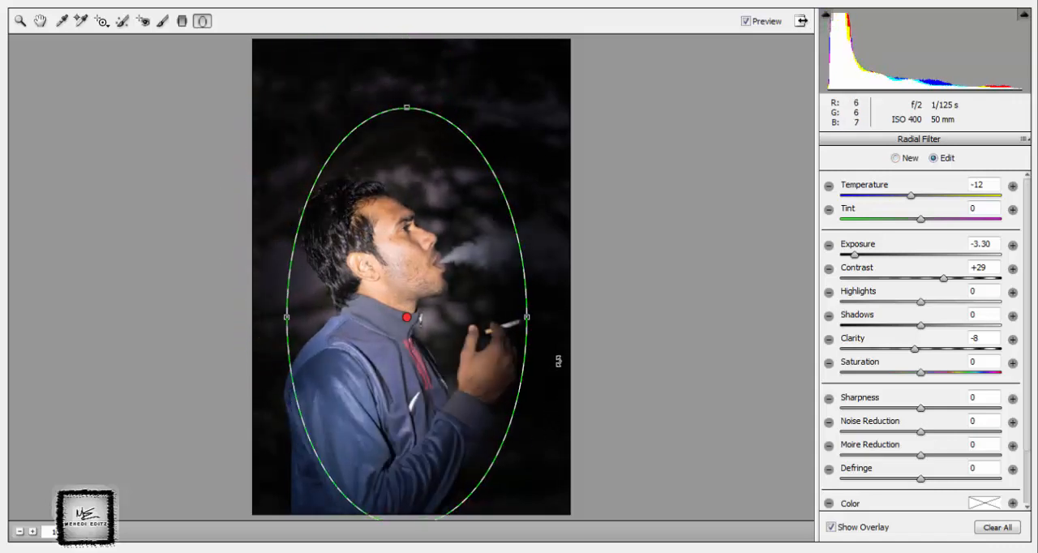
{"action": "left_click_drag", "start_coordinate": [555, 336], "coordinate": [559, 301]}
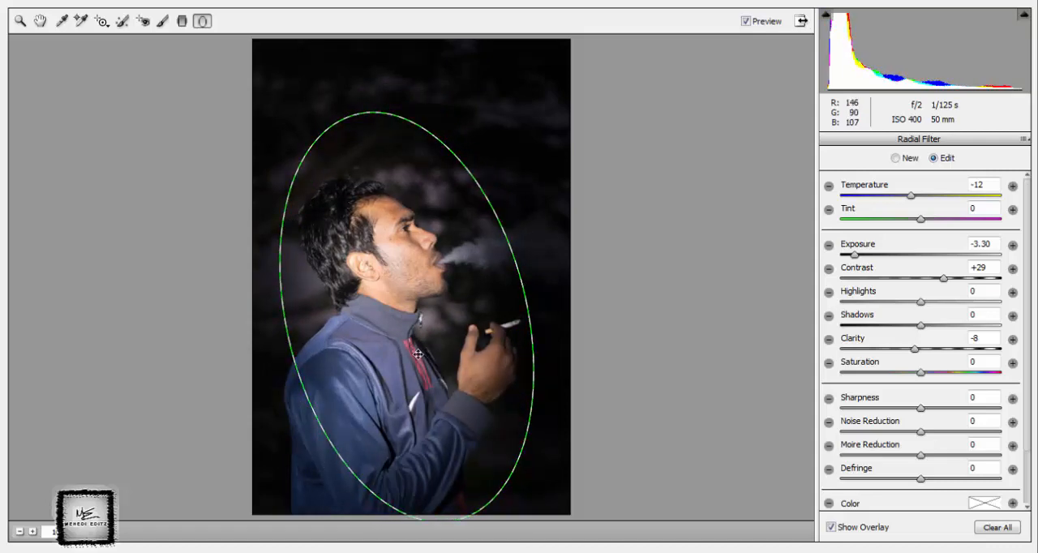
{"action": "left_click_drag", "start_coordinate": [417, 353], "coordinate": [423, 360]}
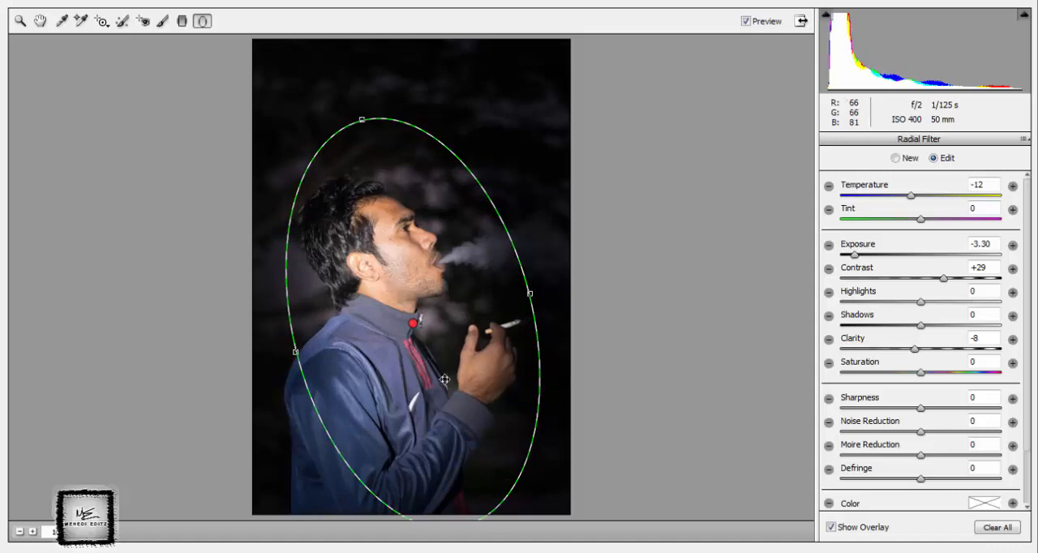
{"action": "left_click_drag", "start_coordinate": [552, 498], "coordinate": [529, 509]}
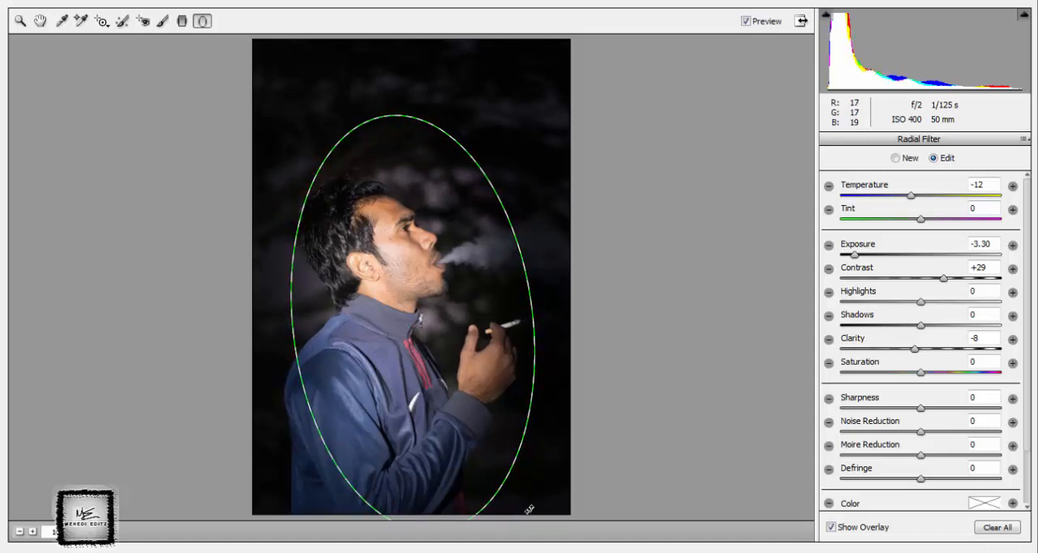
{"action": "left_click_drag", "start_coordinate": [447, 428], "coordinate": [444, 421]}
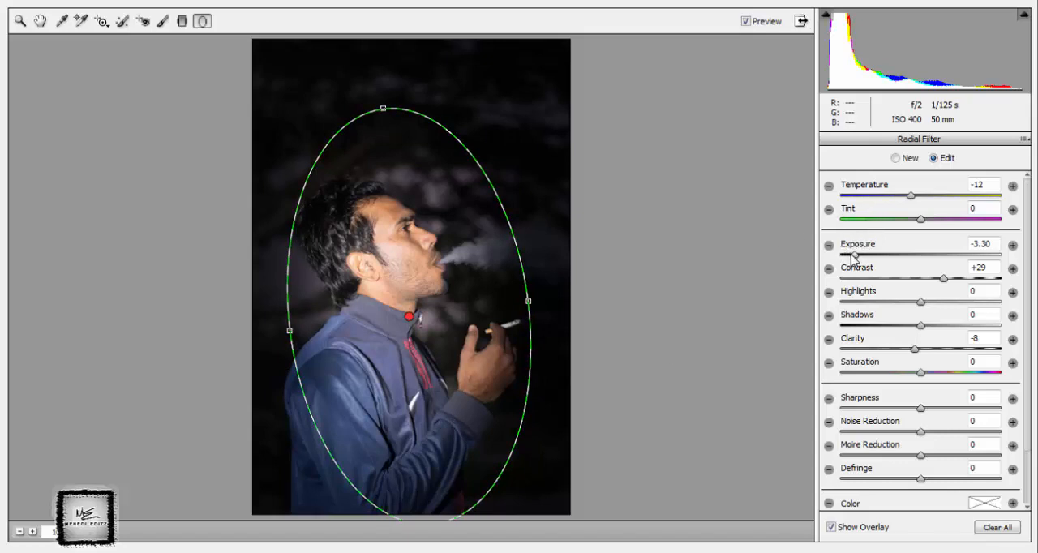
Set the radial filter's exposure to -2.95, raise its clarity, and apply the Camera Raw Filter.
{"action": "left_click_drag", "start_coordinate": [854, 255], "coordinate": [858, 254]}
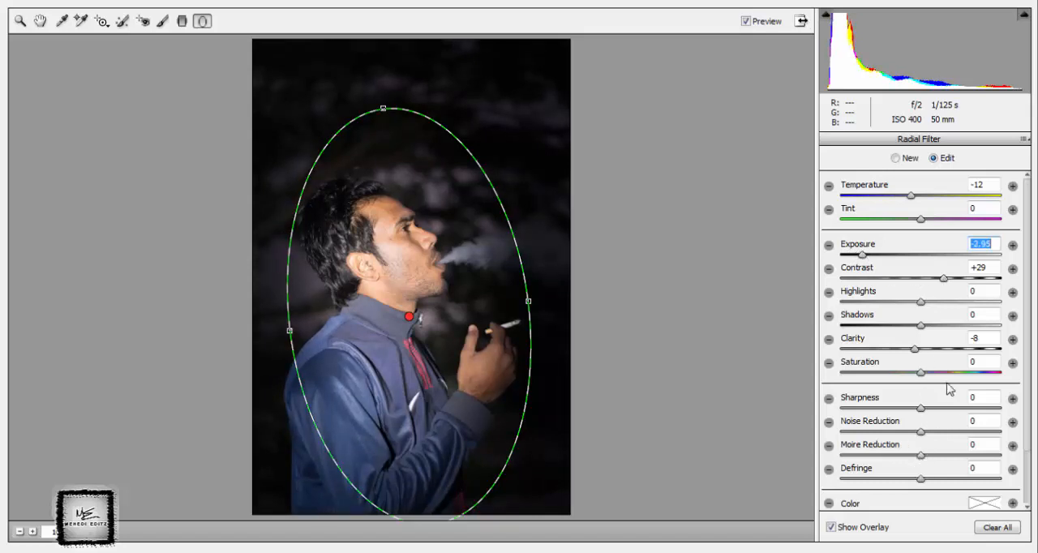
{"action": "left_click_drag", "start_coordinate": [916, 350], "coordinate": [965, 359]}
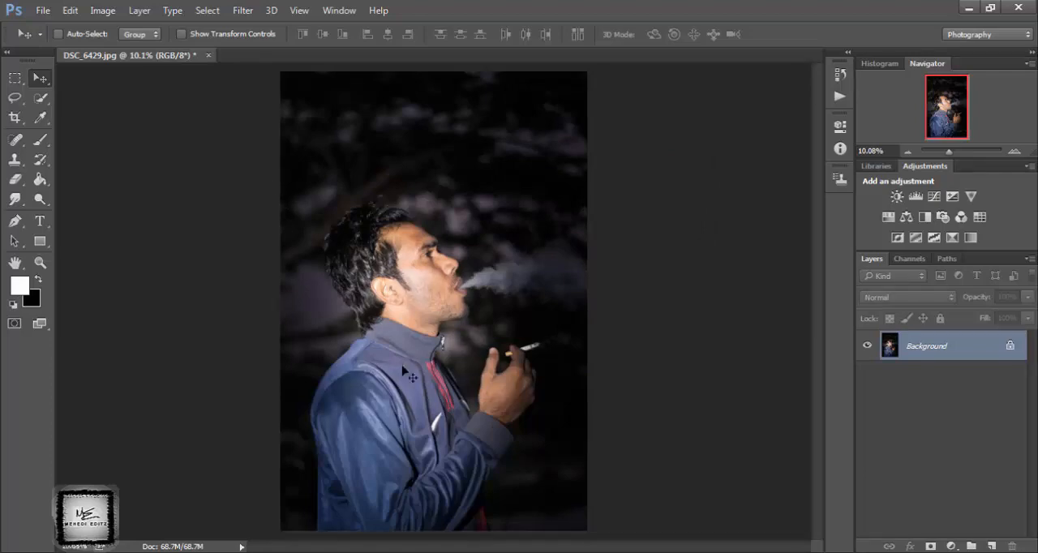
Remove the blemishes on the man's forehead, temple and upper cheek with the content-aware Spot Healing Brush.
{"action": "left_click", "coordinate": [22, 141]}
{"action": "scroll", "coordinate": [366, 154], "scroll_direction": "up", "scroll_amount": 10}
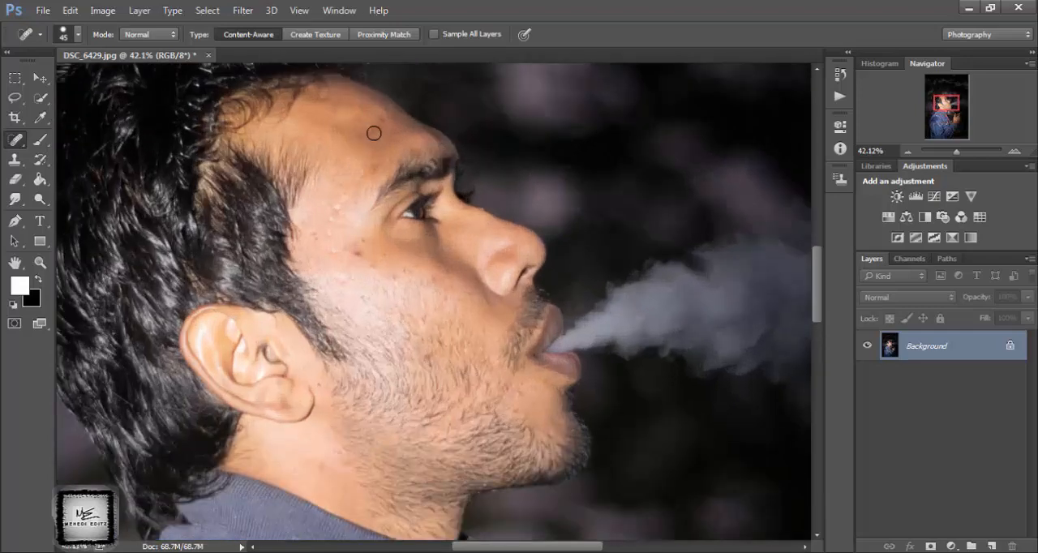
{"action": "left_click", "coordinate": [377, 119]}
{"action": "left_click", "coordinate": [353, 247]}
{"action": "left_click", "coordinate": [430, 314]}
{"action": "left_click", "coordinate": [337, 253]}
{"action": "left_click", "coordinate": [319, 233]}
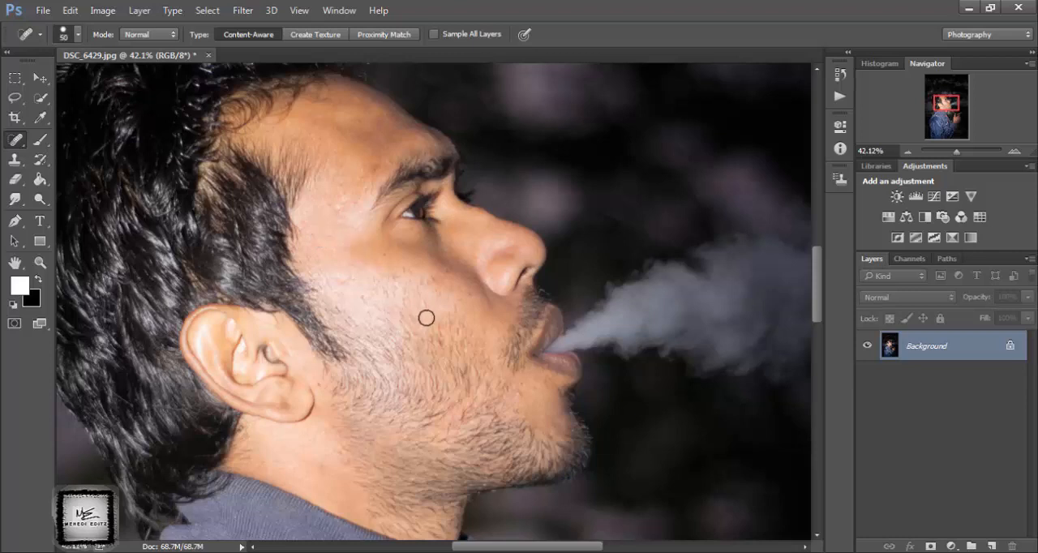
Enlarge the Spot Healing Brush to 60 and remove the remaining spots on the cheek and near the ear.
{"action": "key", "text": "bracketright"}
{"action": "key", "text": "bracketright"}
{"action": "left_click", "coordinate": [443, 338]}
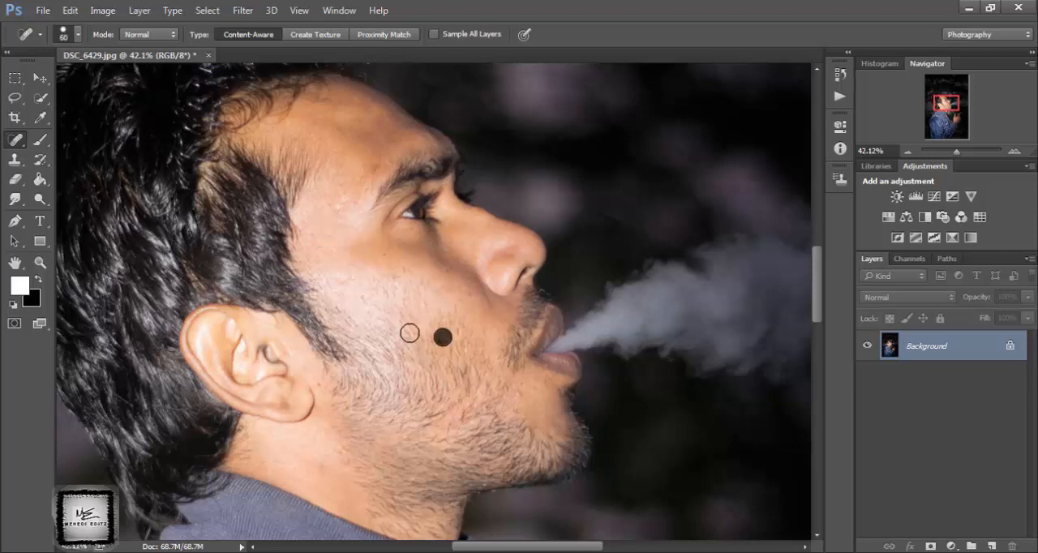
{"action": "left_click", "coordinate": [398, 283]}
{"action": "left_click", "coordinate": [370, 310]}
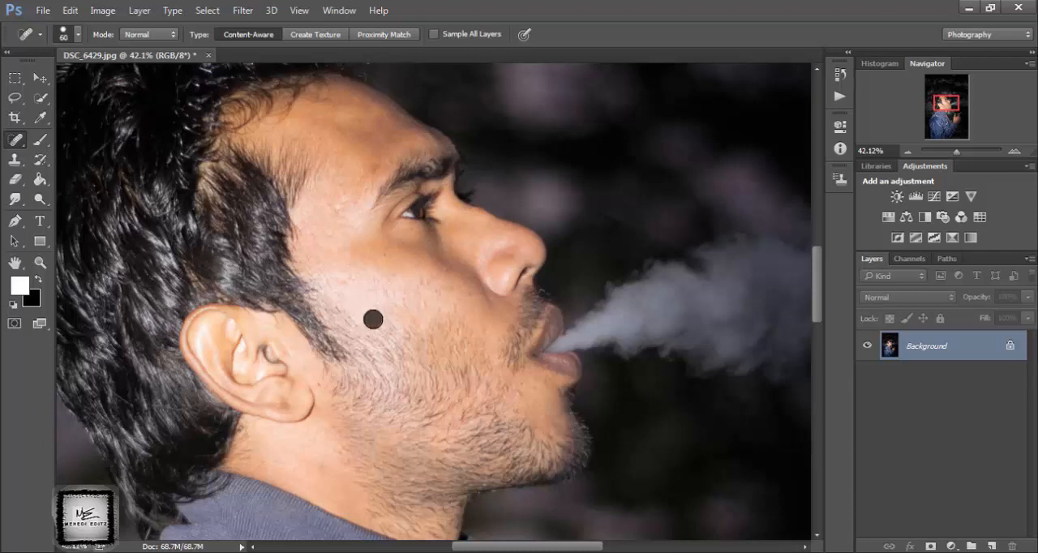
{"action": "left_click", "coordinate": [396, 335]}
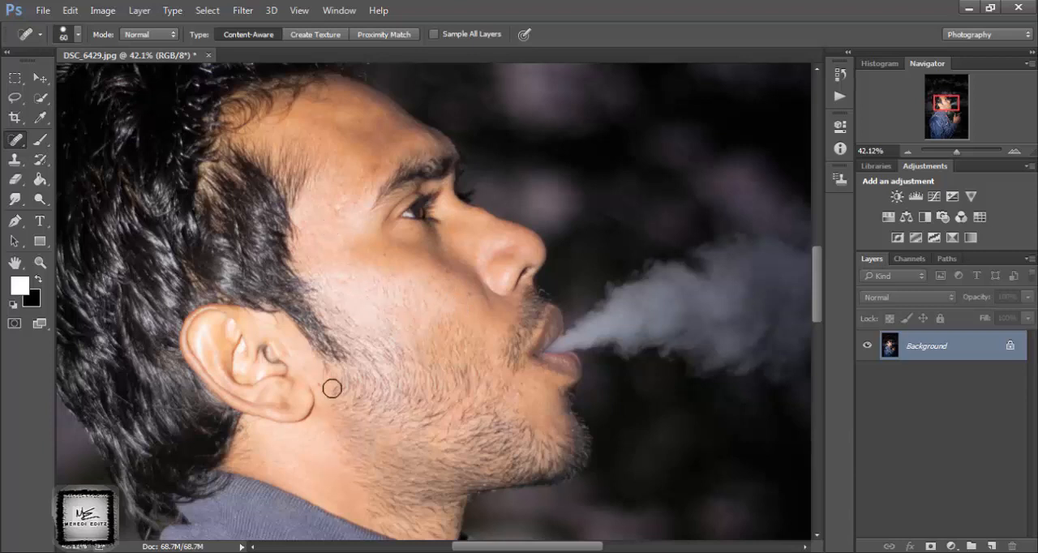
{"action": "left_click", "coordinate": [318, 381]}
{"action": "left_click", "coordinate": [366, 313]}
{"action": "left_click", "coordinate": [466, 300]}
Open the retouched photo in the Camera Raw Filter again.
{"action": "scroll", "coordinate": [361, 381], "scroll_direction": "down", "scroll_amount": 2}
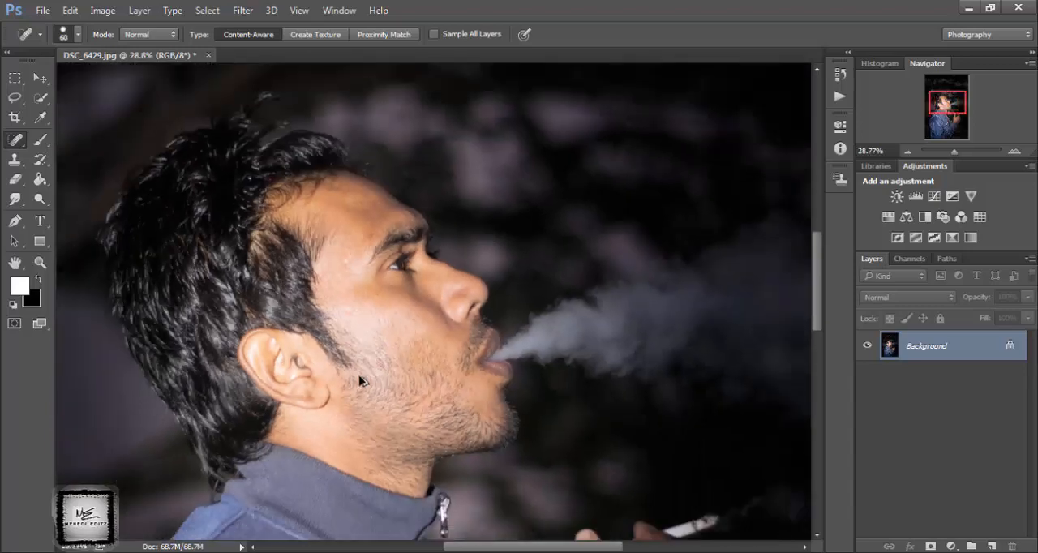
{"action": "scroll", "coordinate": [361, 381], "scroll_direction": "down", "scroll_amount": 4}
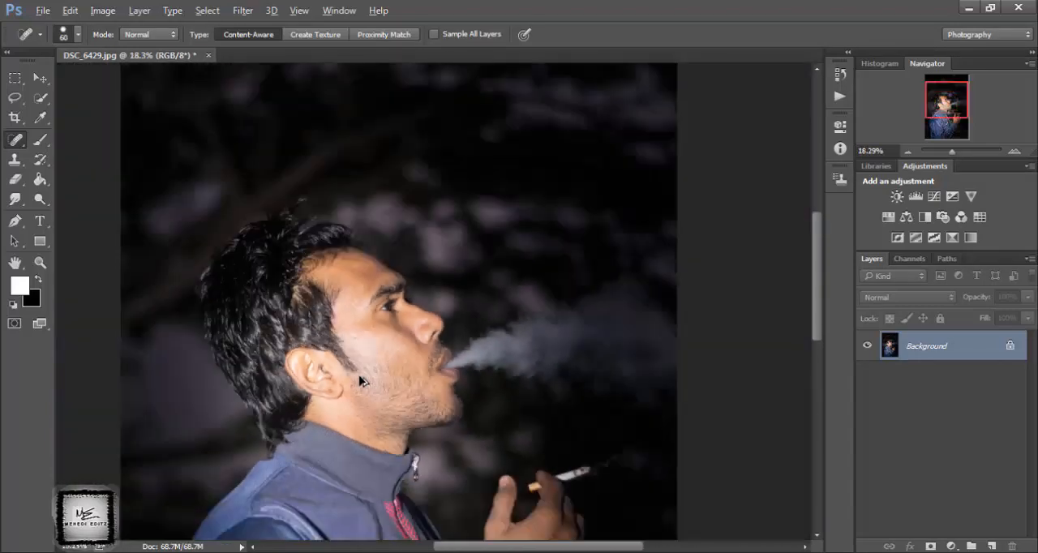
{"action": "scroll", "coordinate": [362, 381], "scroll_direction": "down", "scroll_amount": 4}
{"action": "scroll", "coordinate": [361, 381], "scroll_direction": "up", "scroll_amount": 3}
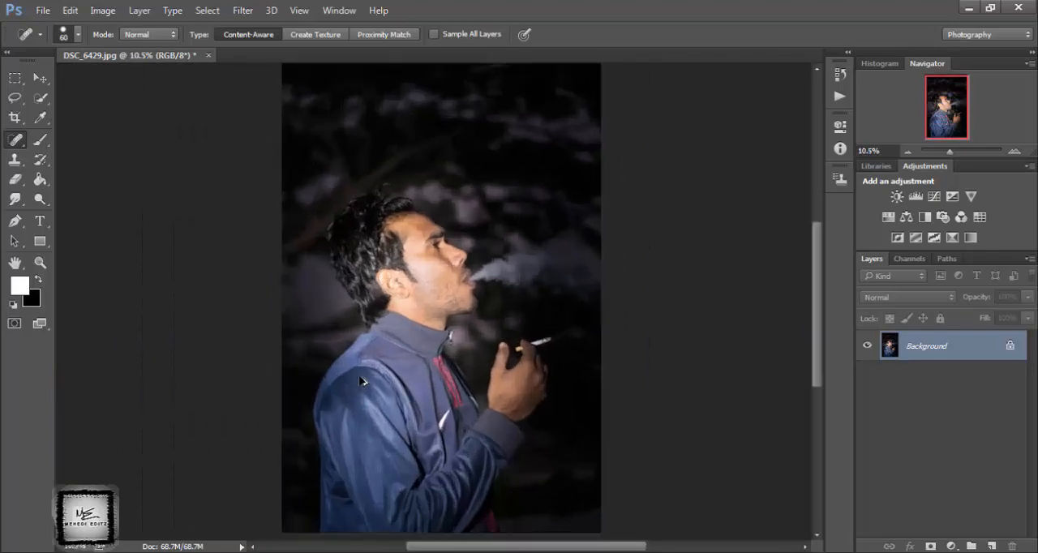
{"action": "scroll", "coordinate": [576, 444], "scroll_direction": "up", "scroll_amount": 1}
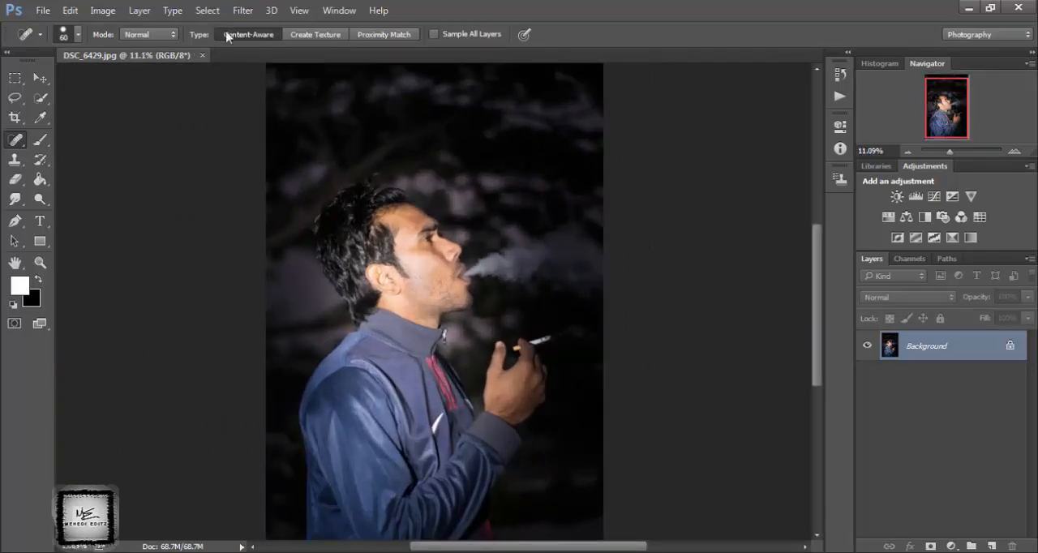
{"action": "left_click", "coordinate": [242, 9]}
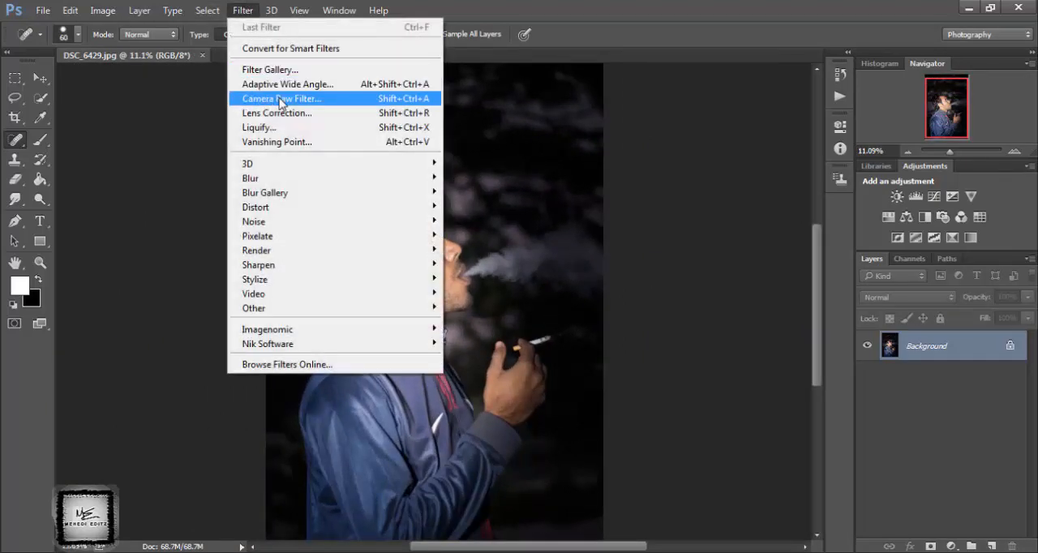
{"action": "left_click", "coordinate": [279, 98]}
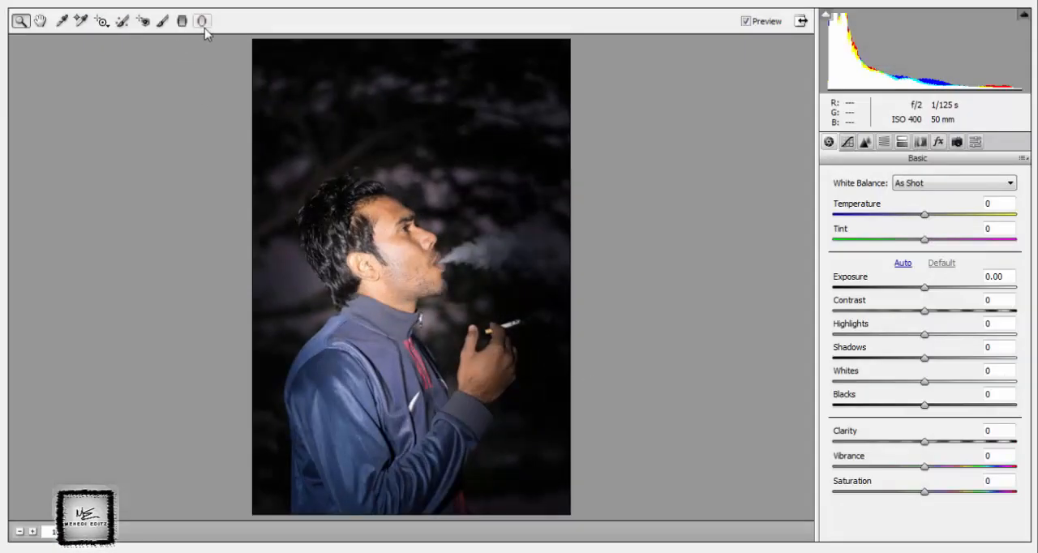
Place a tilted elliptical radial filter around the man's head, the smoke and the raised hand.
{"action": "left_click", "coordinate": [202, 21]}
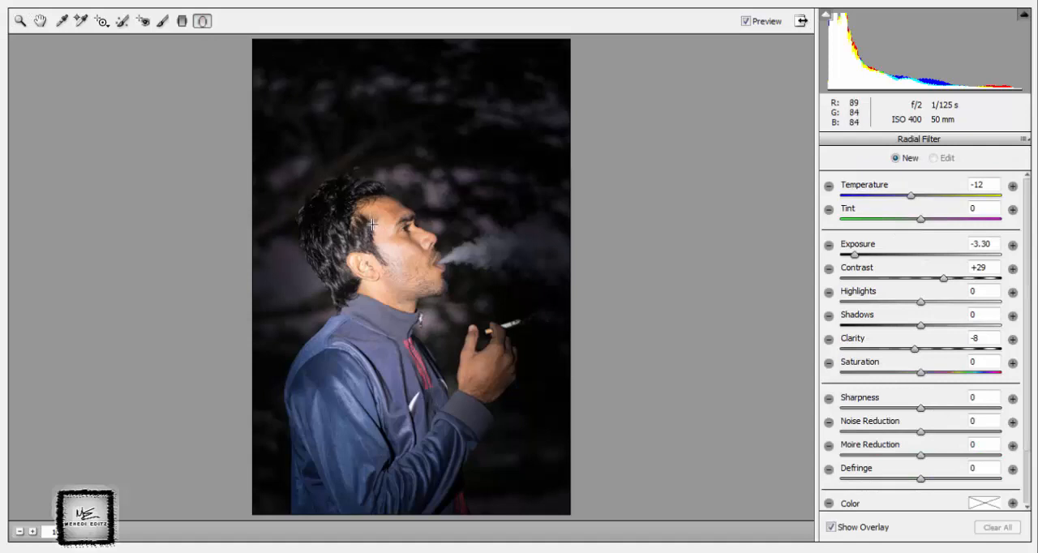
{"action": "left_click_drag", "start_coordinate": [377, 224], "coordinate": [457, 327]}
{"action": "left_click_drag", "start_coordinate": [419, 287], "coordinate": [406, 296]}
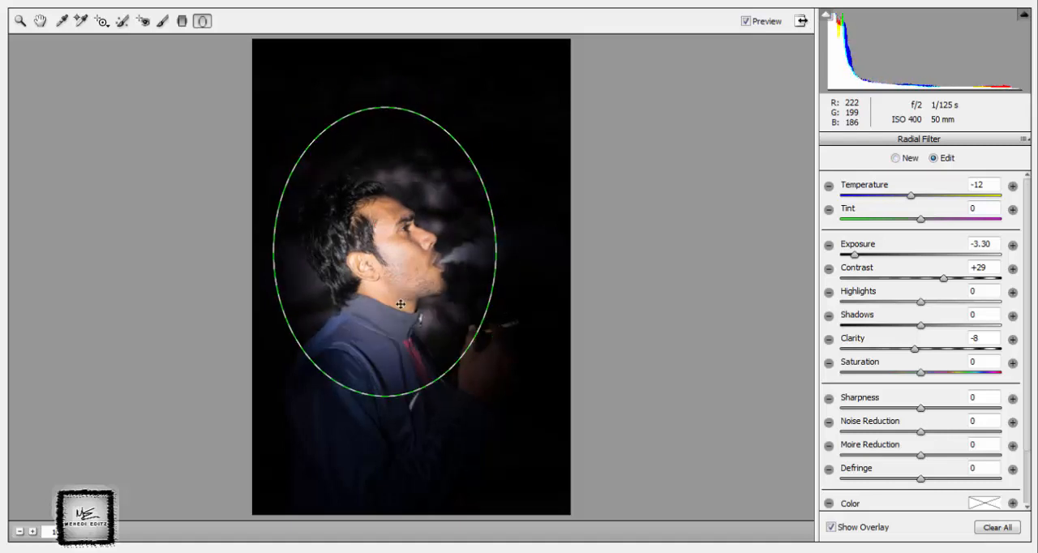
{"action": "left_click_drag", "start_coordinate": [379, 416], "coordinate": [490, 404]}
{"action": "left_click_drag", "start_coordinate": [427, 296], "coordinate": [451, 304]}
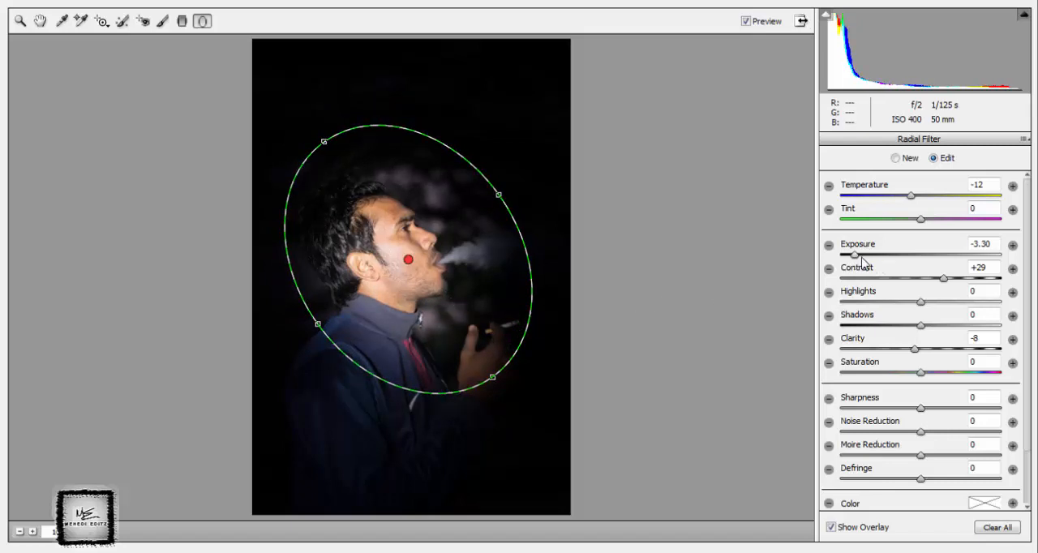
Set the radial filter's exposure to +0.15, clarity to +100 and contrast to +10, raise the highlights, and apply the filter.
{"action": "left_click_drag", "start_coordinate": [857, 257], "coordinate": [927, 270]}
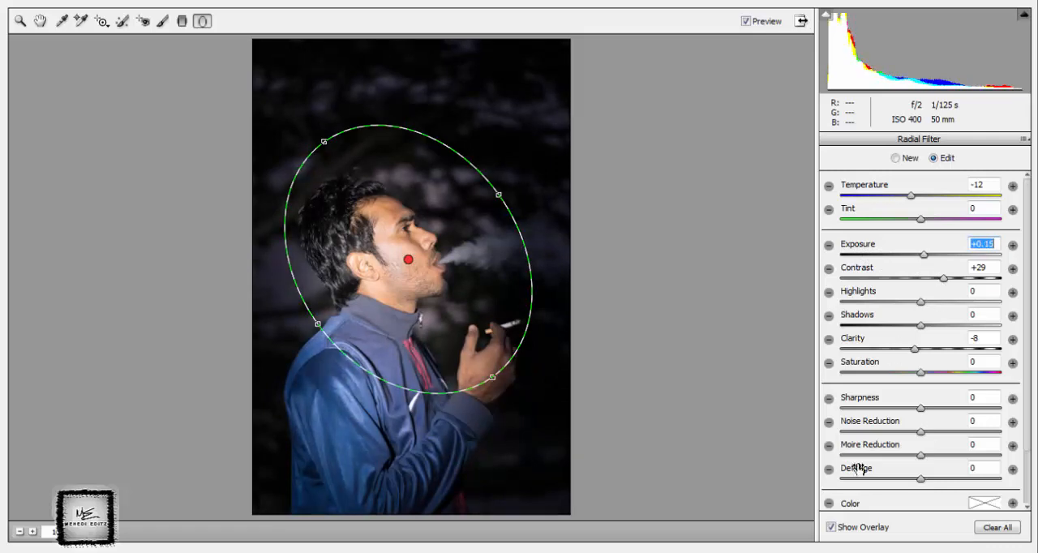
{"action": "left_click_drag", "start_coordinate": [916, 349], "coordinate": [1014, 365]}
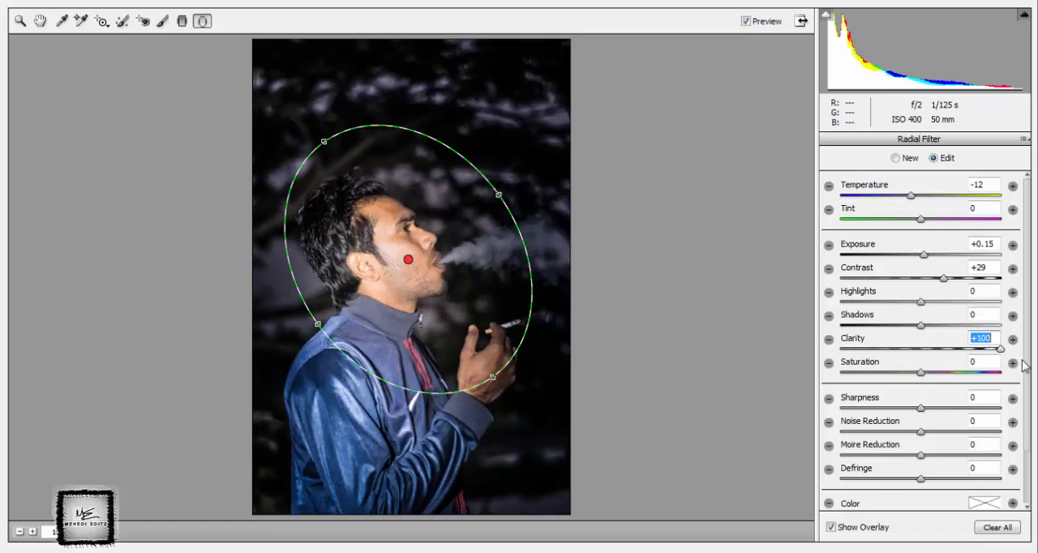
{"action": "mouse_move", "coordinate": [943, 278]}
{"action": "left_mouse_down"}
{"action": "mouse_move", "coordinate": [954, 283]}
{"action": "mouse_move", "coordinate": [900, 286]}
{"action": "mouse_move", "coordinate": [955, 291]}
{"action": "mouse_move", "coordinate": [933, 293]}
{"action": "left_mouse_up"}
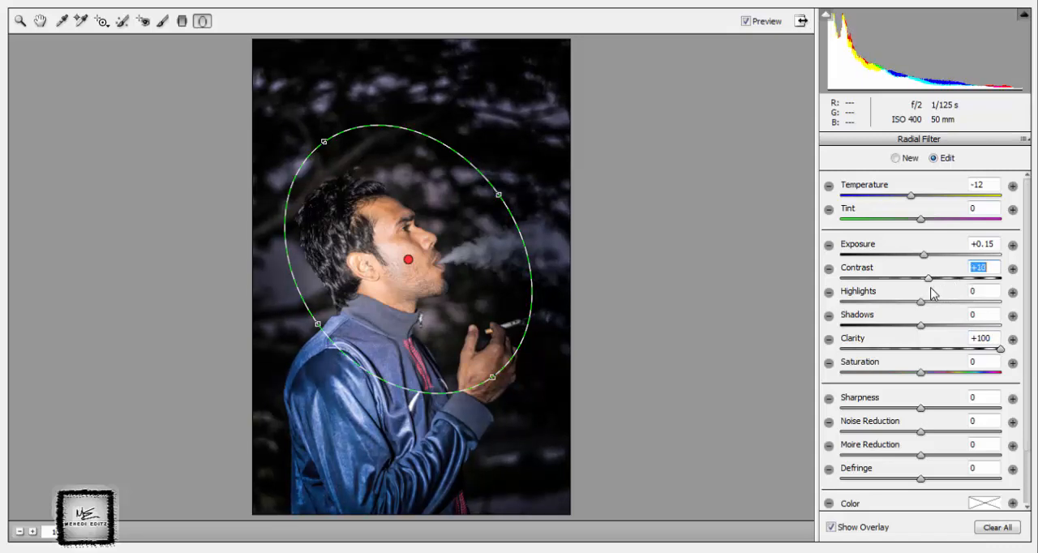
{"action": "left_click", "coordinate": [923, 305]}
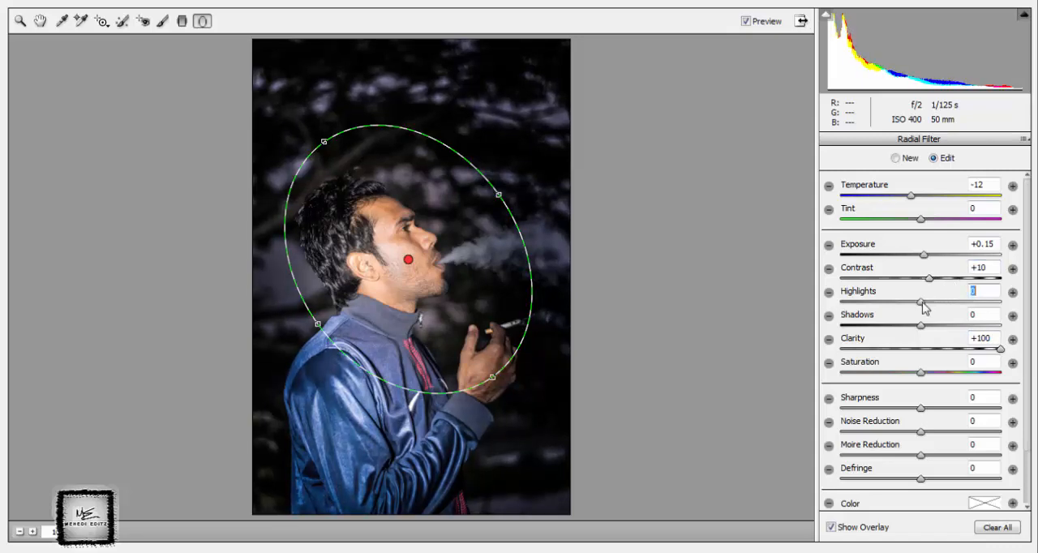
{"action": "left_click_drag", "start_coordinate": [922, 305], "coordinate": [941, 305]}
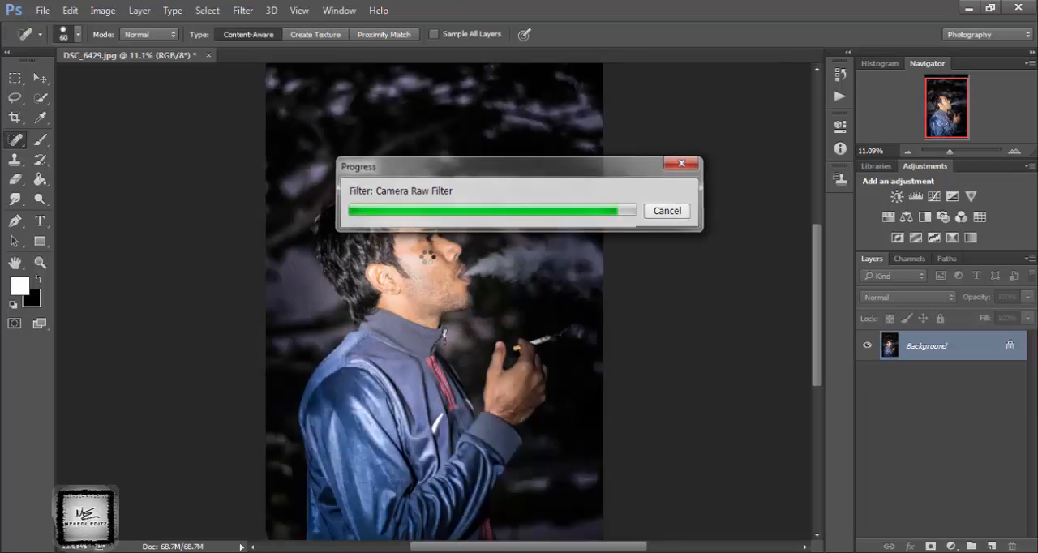
Reapply the last Camera Raw Filter to a duplicate of the Background layer, with the original layer hidden.
{"action": "left_click_drag", "start_coordinate": [966, 348], "coordinate": [990, 545]}
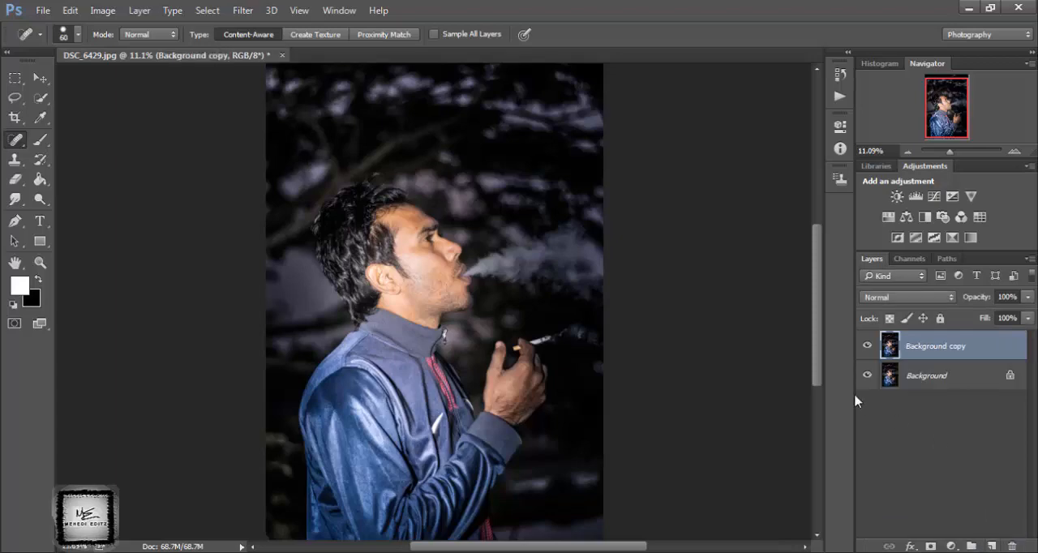
{"action": "left_click", "coordinate": [866, 377]}
{"action": "left_click", "coordinate": [243, 10]}
{"action": "left_click", "coordinate": [255, 29]}
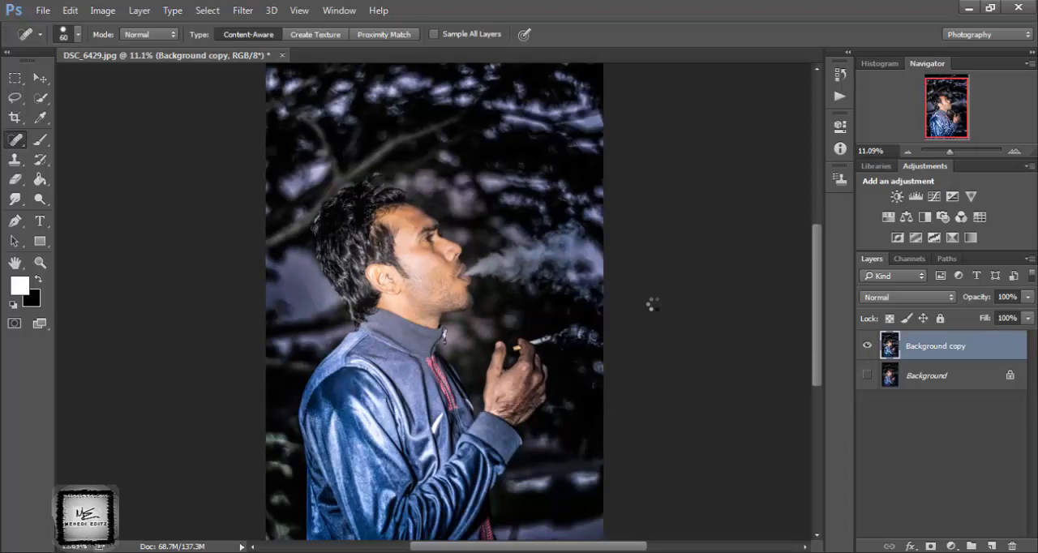
{"action": "right_click", "coordinate": [932, 361]}
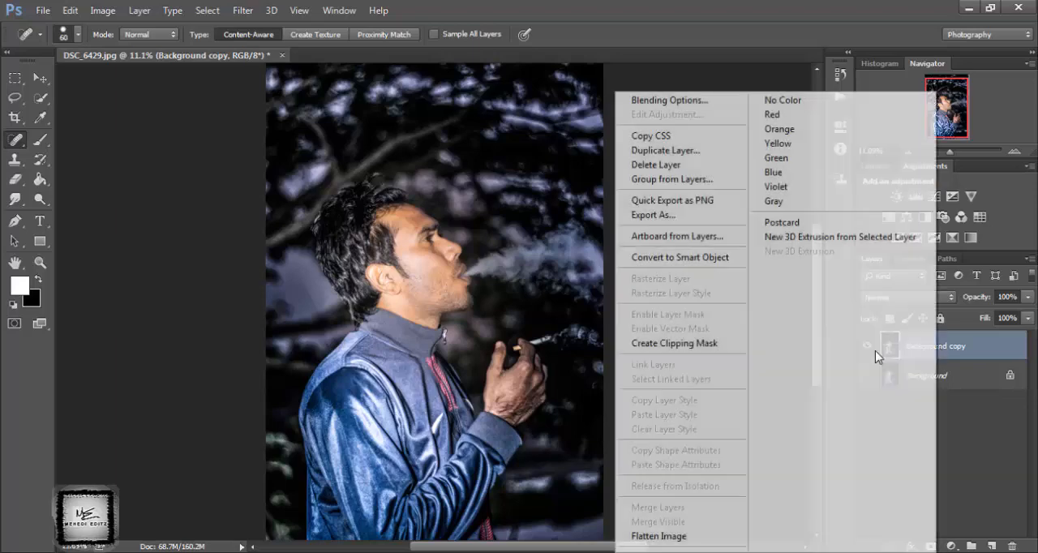
{"action": "left_click", "coordinate": [658, 537]}
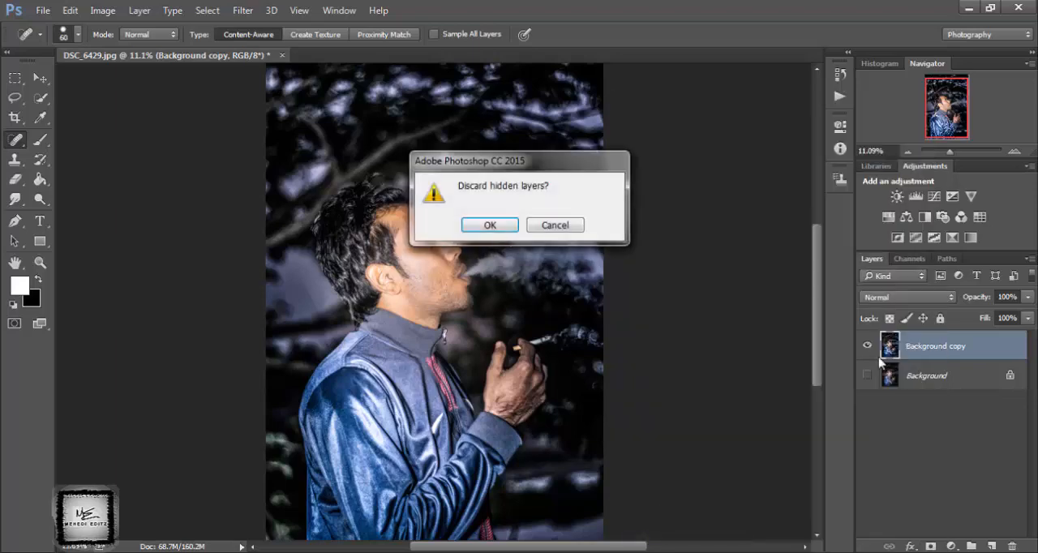
{"action": "key", "text": "Escape"}
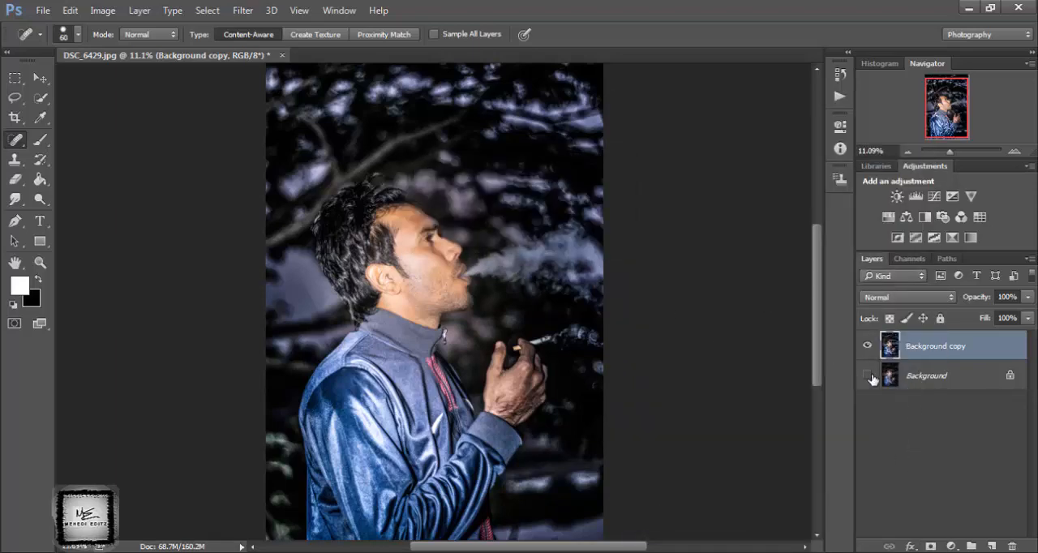
Show the hidden Background layer and flatten the image.
{"action": "right_click", "coordinate": [967, 342]}
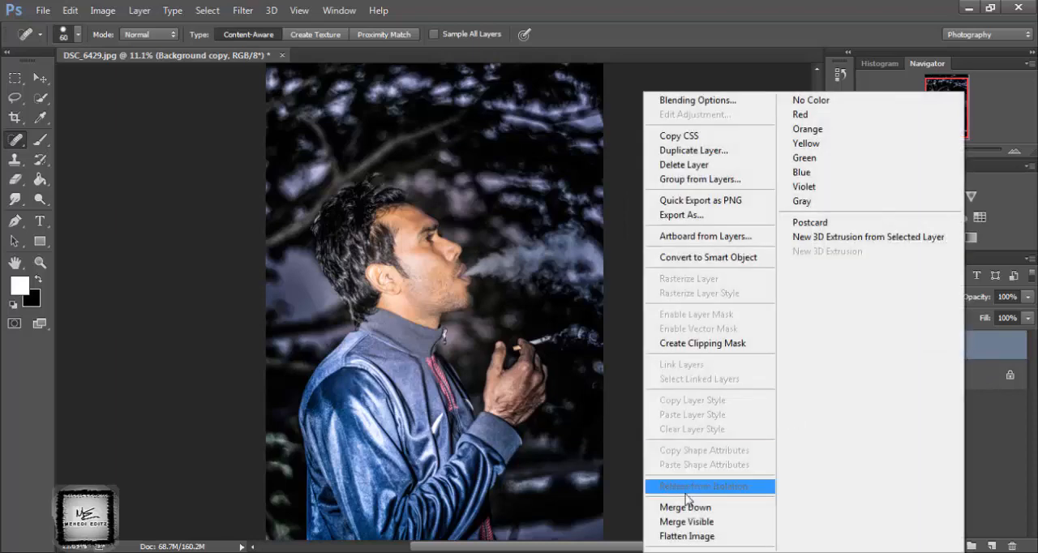
{"action": "left_click", "coordinate": [690, 537]}
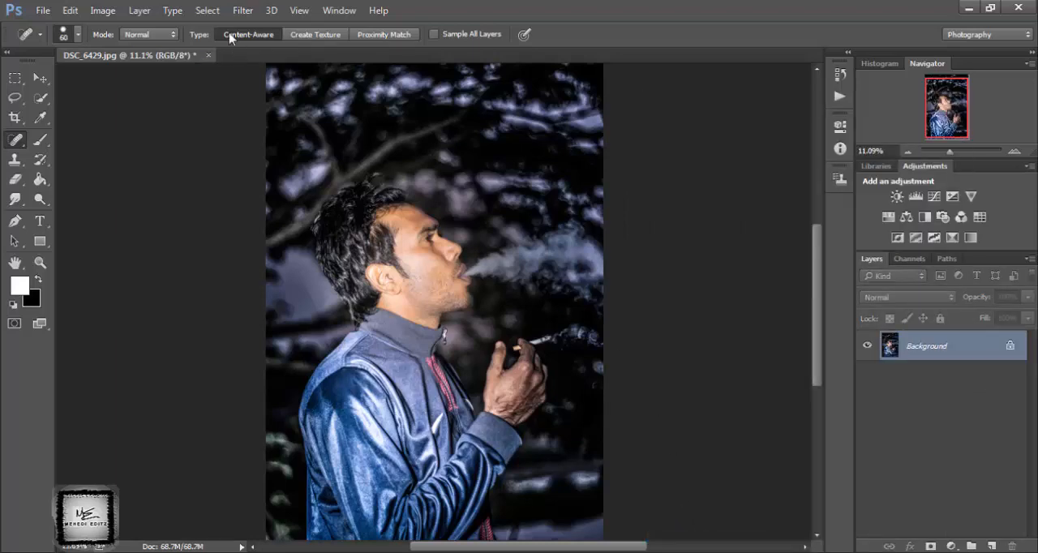
Open the flattened photo in the Camera Raw Filter and raise the Oranges luminance to +27.
{"action": "left_click", "coordinate": [243, 10]}
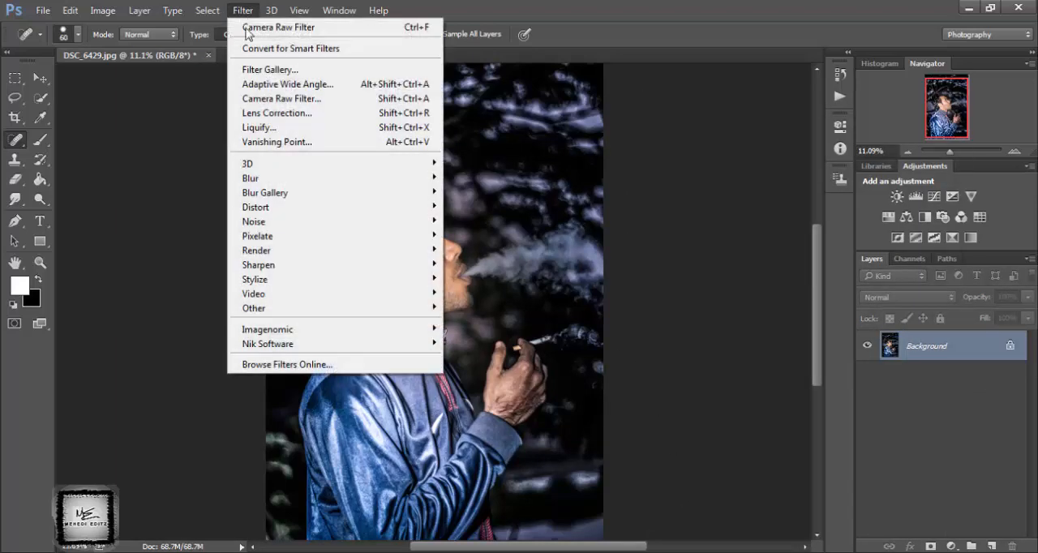
{"action": "left_click", "coordinate": [264, 100]}
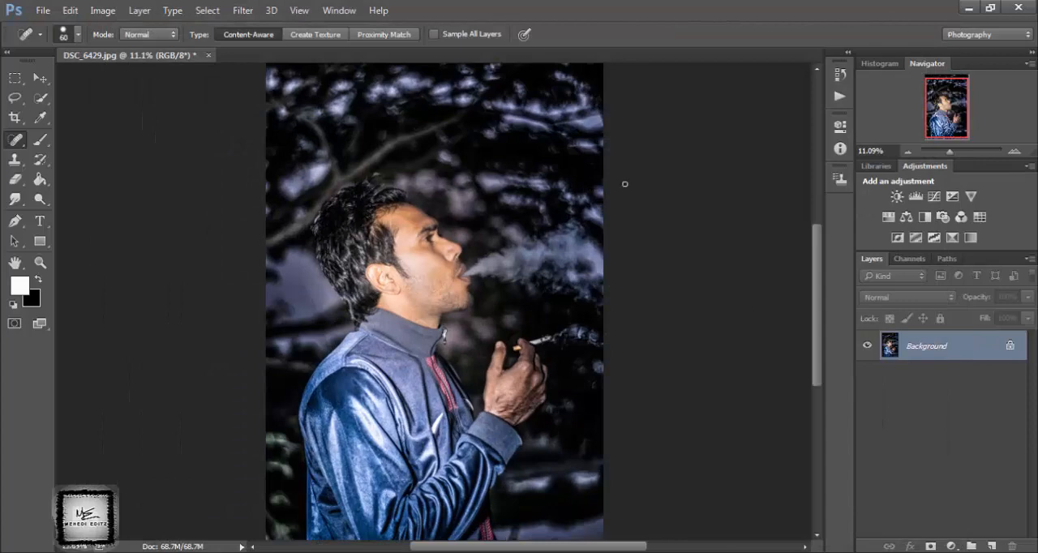
{"action": "left_click", "coordinate": [235, 11]}
{"action": "left_click", "coordinate": [280, 98]}
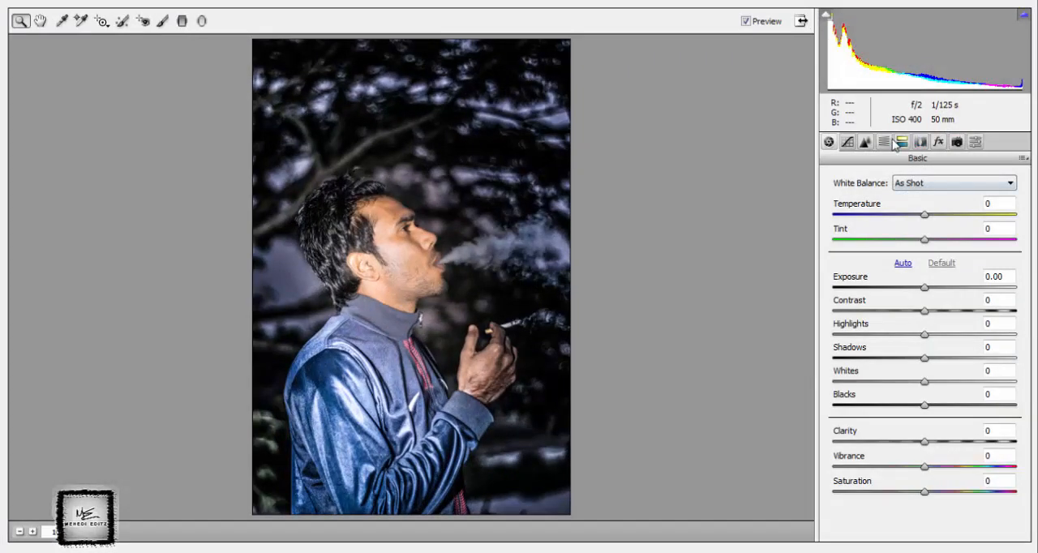
{"action": "left_click", "coordinate": [886, 142]}
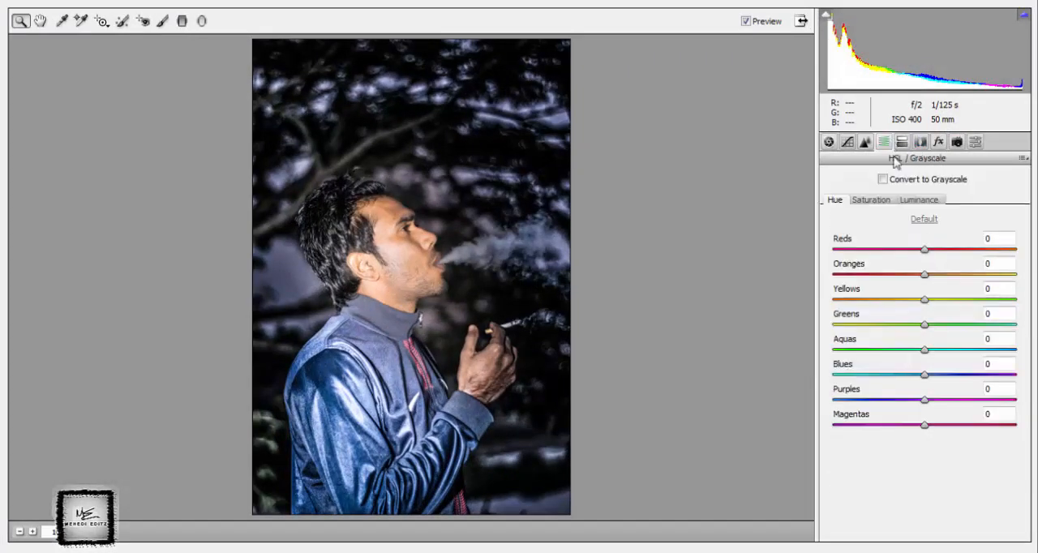
{"action": "left_click", "coordinate": [921, 201]}
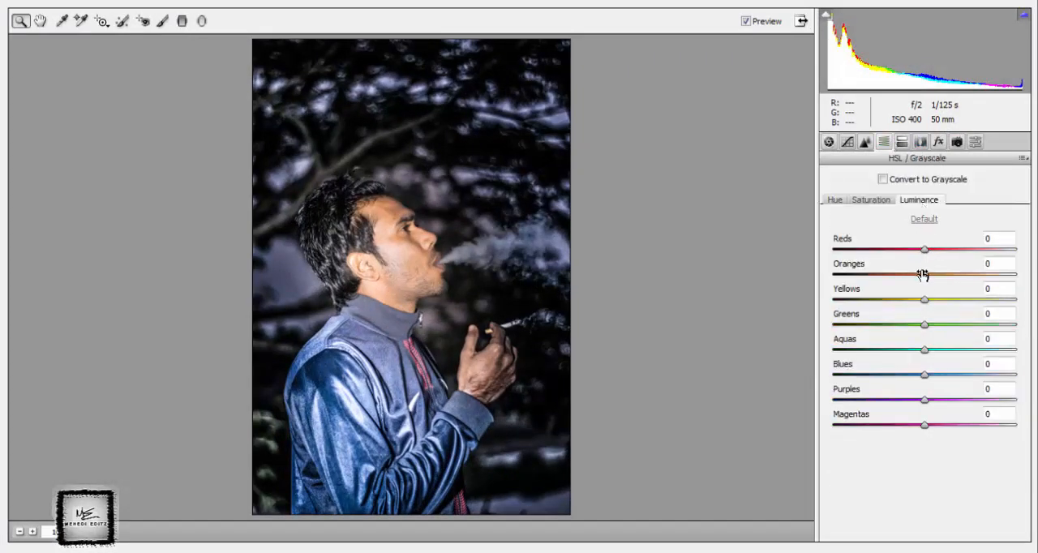
{"action": "left_click_drag", "start_coordinate": [923, 275], "coordinate": [944, 277]}
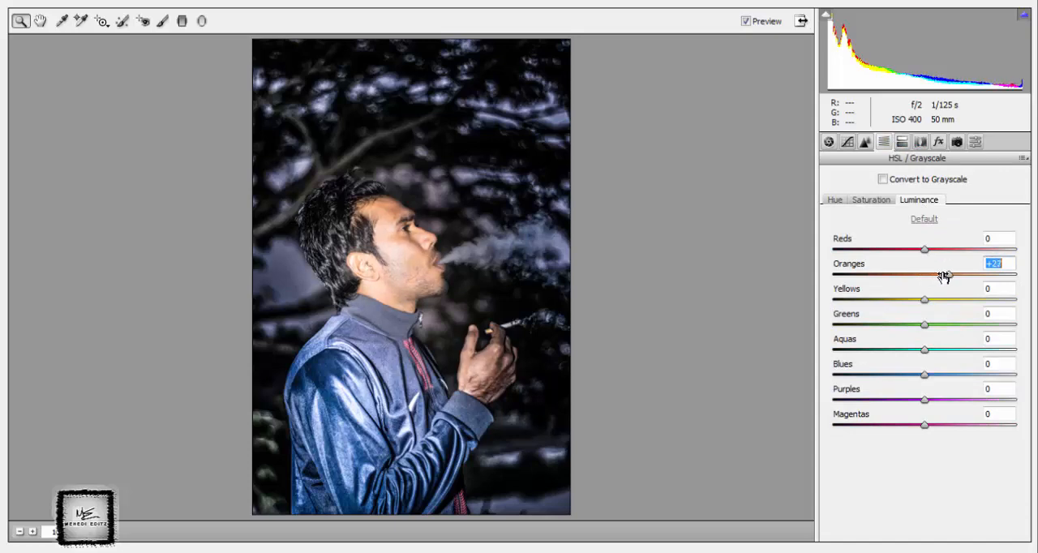
Set the photo's overall clarity to +72 and vibrance to -11.
{"action": "left_click", "coordinate": [828, 142]}
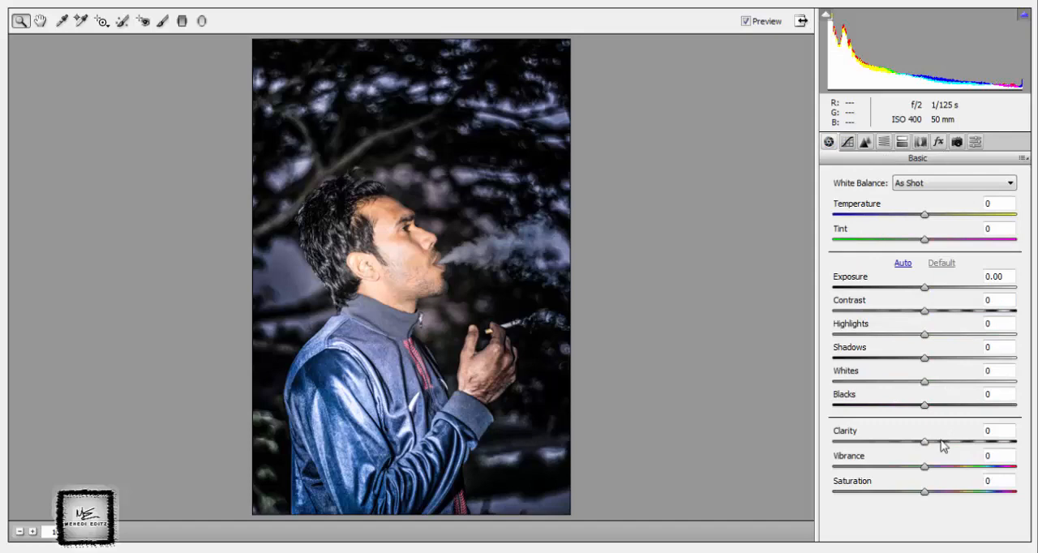
{"action": "left_click_drag", "start_coordinate": [926, 441], "coordinate": [988, 445]}
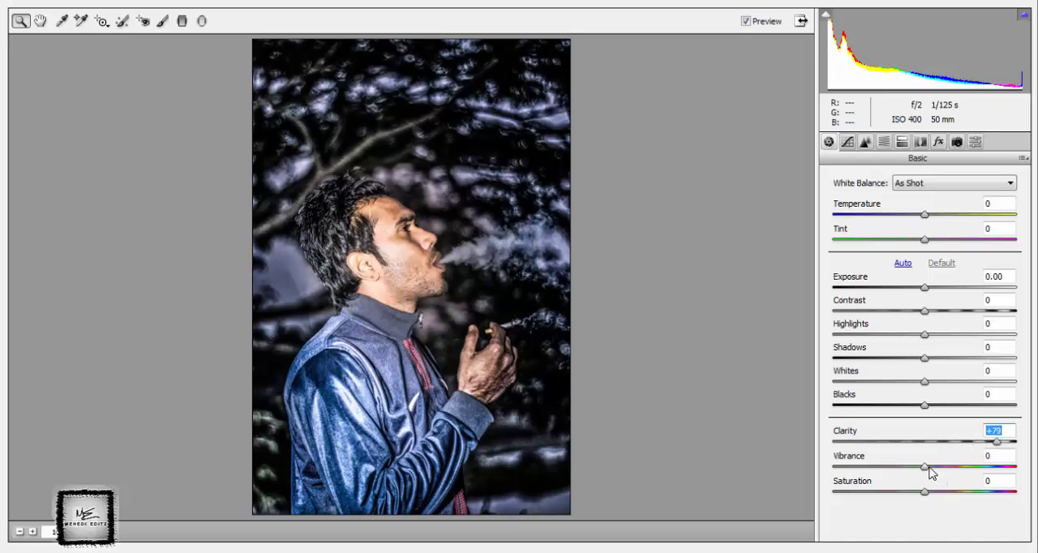
{"action": "left_click_drag", "start_coordinate": [929, 469], "coordinate": [921, 472]}
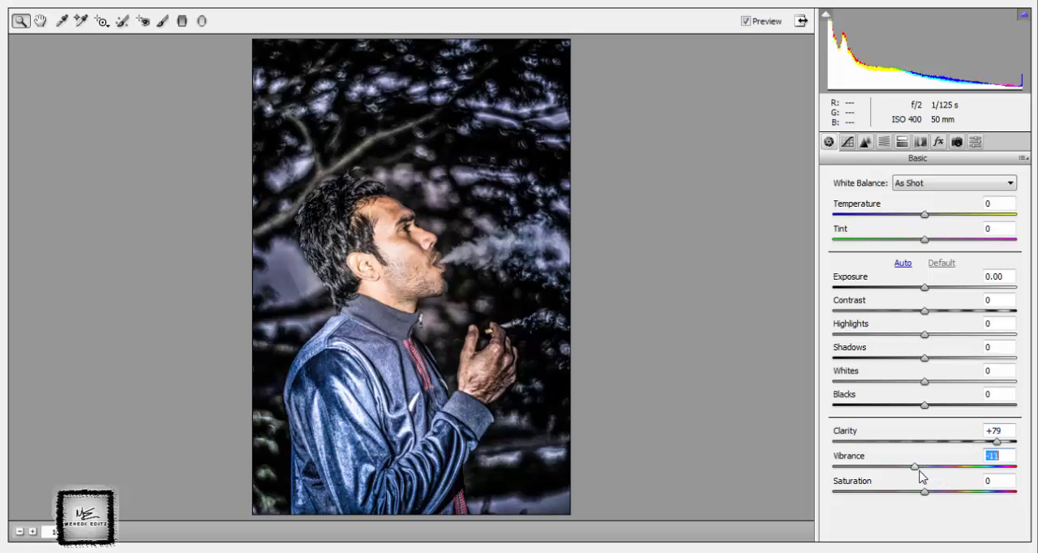
{"action": "left_click_drag", "start_coordinate": [996, 441], "coordinate": [988, 444]}
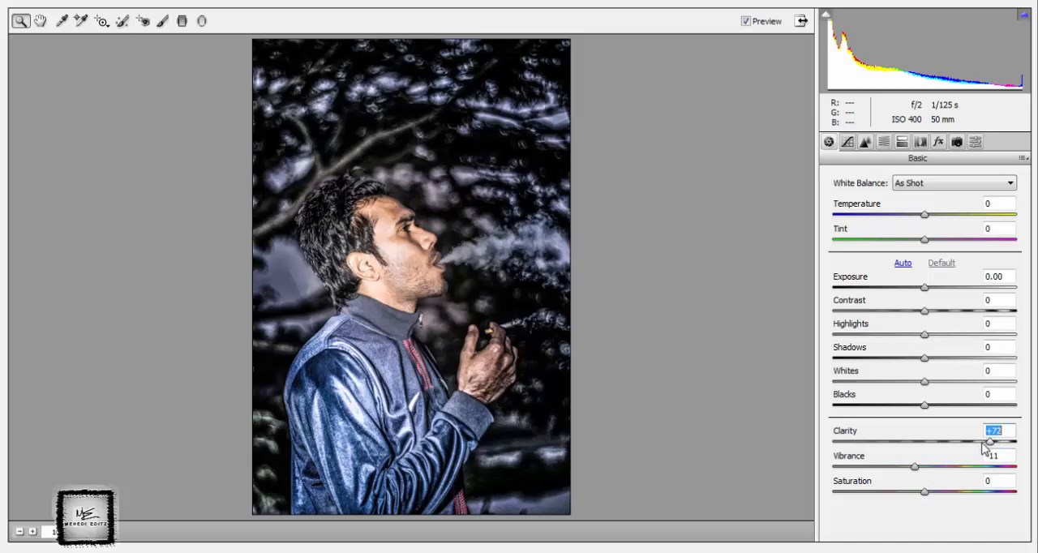
Set the sharpening amount to 53 and the luminance noise reduction to 62.
{"action": "left_click", "coordinate": [865, 142]}
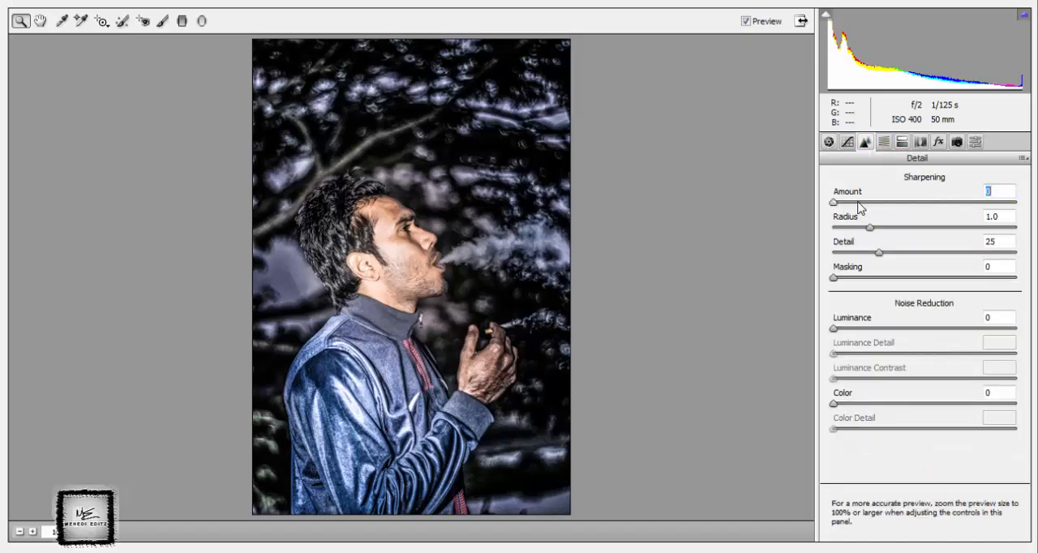
{"action": "left_click_drag", "start_coordinate": [859, 209], "coordinate": [898, 203]}
{"action": "left_click_drag", "start_coordinate": [834, 325], "coordinate": [882, 325]}
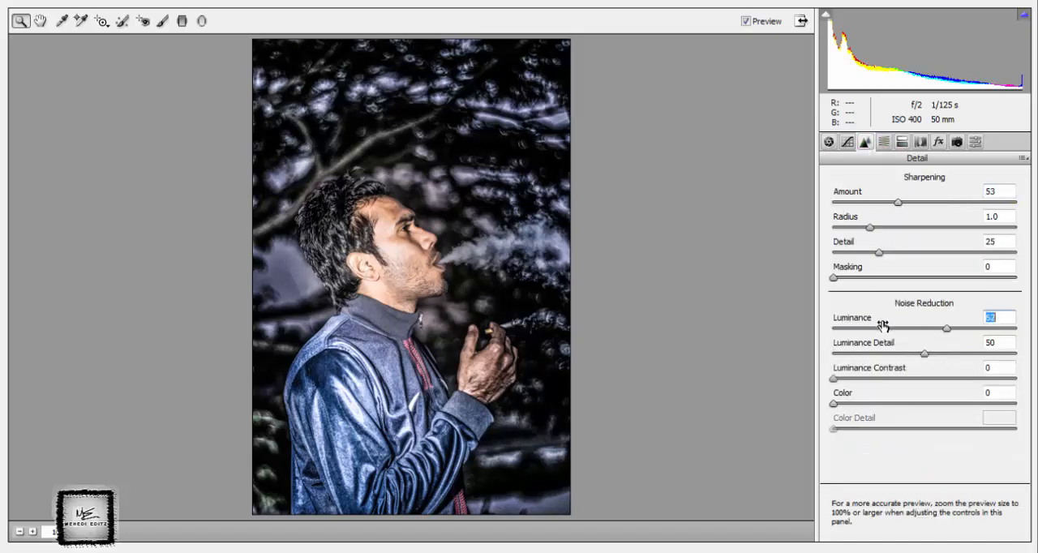
Set the Blues luminance to -21, adjust the Blues hue, and apply the filter.
{"action": "left_click", "coordinate": [887, 142]}
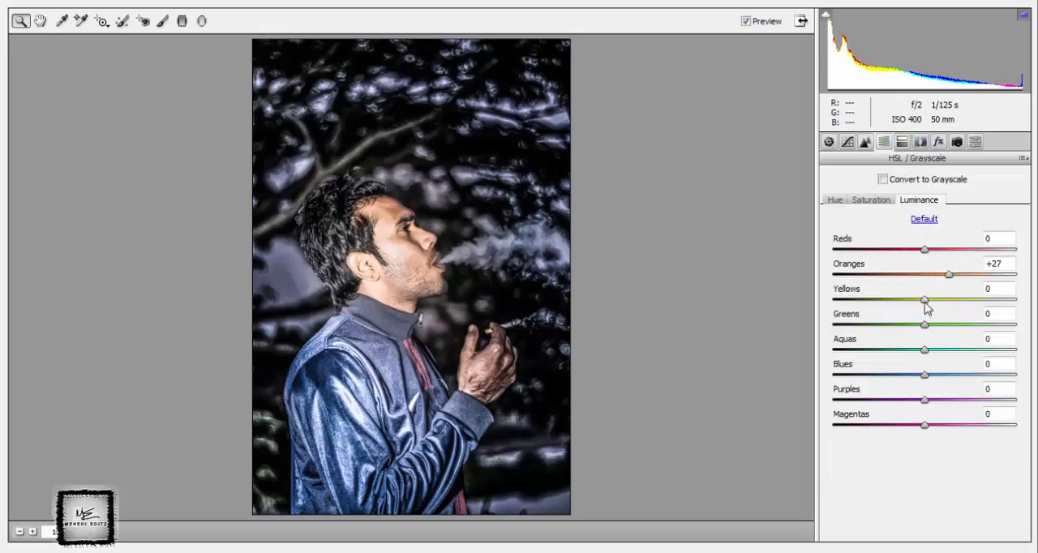
{"action": "left_click_drag", "start_coordinate": [925, 375], "coordinate": [909, 377]}
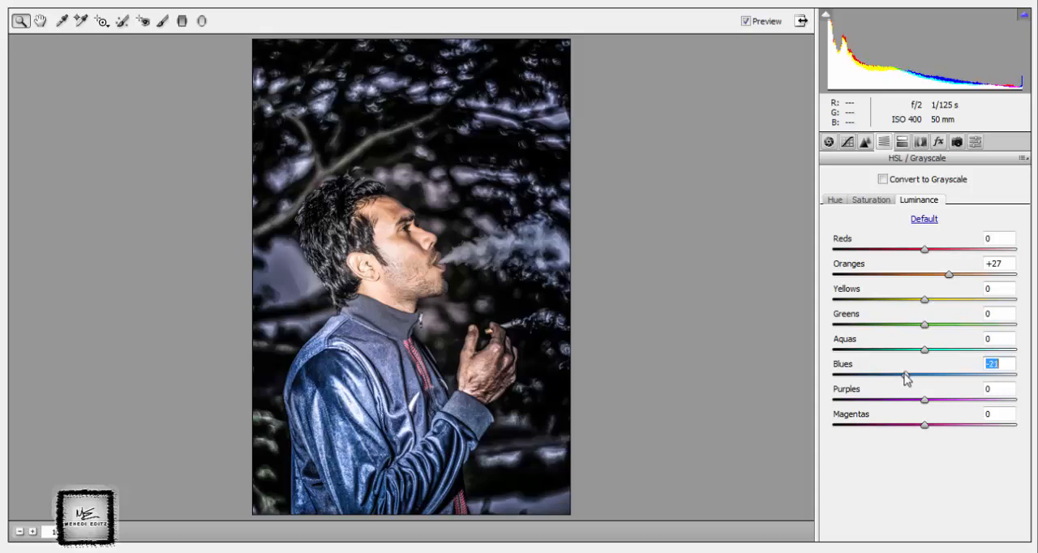
{"action": "left_click", "coordinate": [835, 200]}
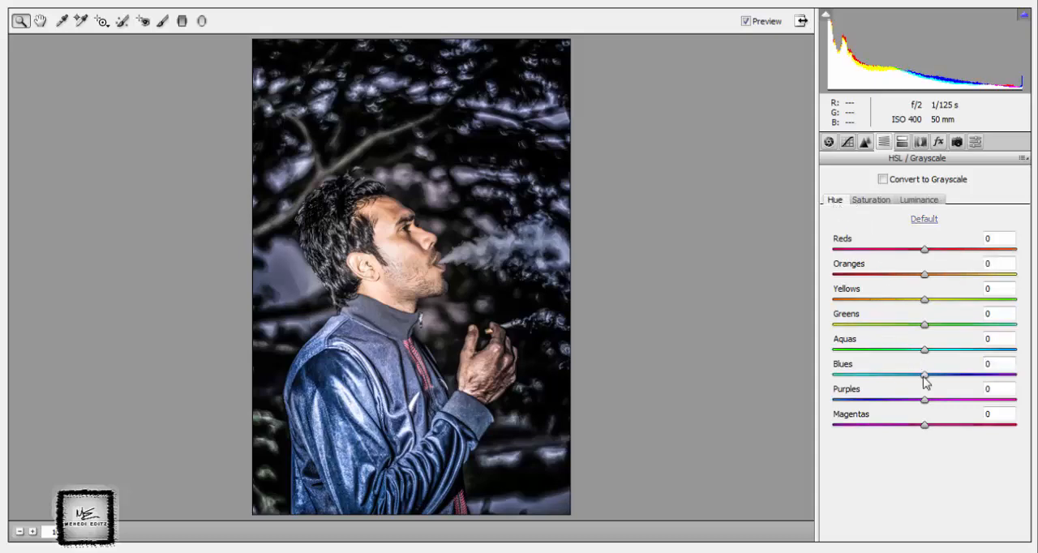
{"action": "left_click_drag", "start_coordinate": [925, 378], "coordinate": [907, 402]}
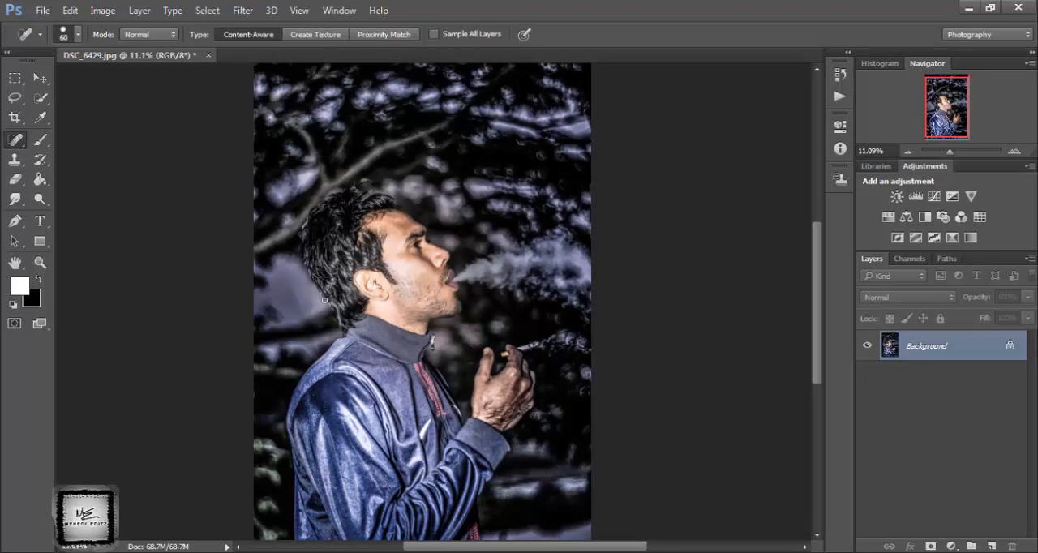
Unlock and duplicate the Background layer, hide the original, and reapply the last Camera Raw Filter to the copy.
{"action": "left_click", "coordinate": [1002, 345]}
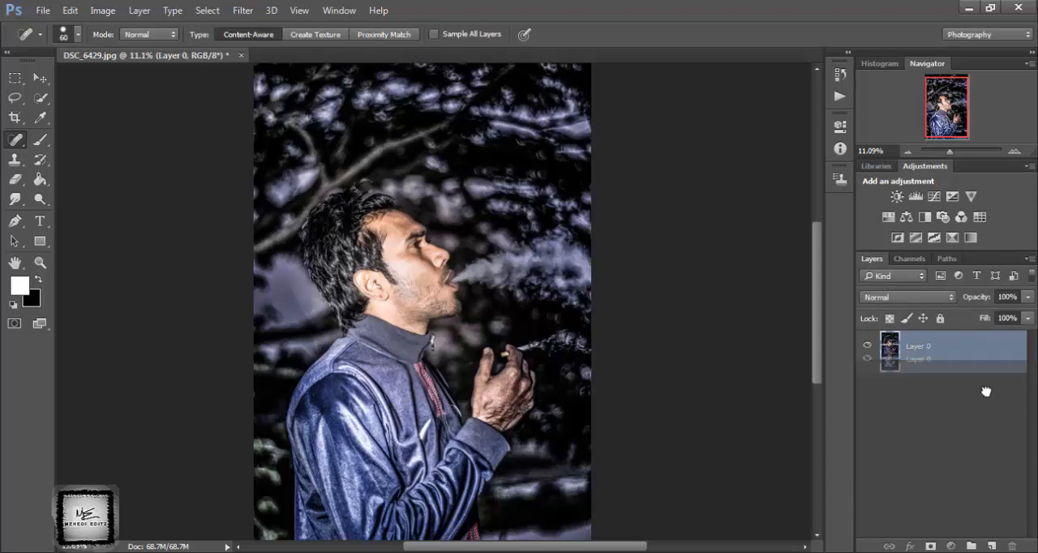
{"action": "left_click_drag", "start_coordinate": [1001, 346], "coordinate": [988, 539]}
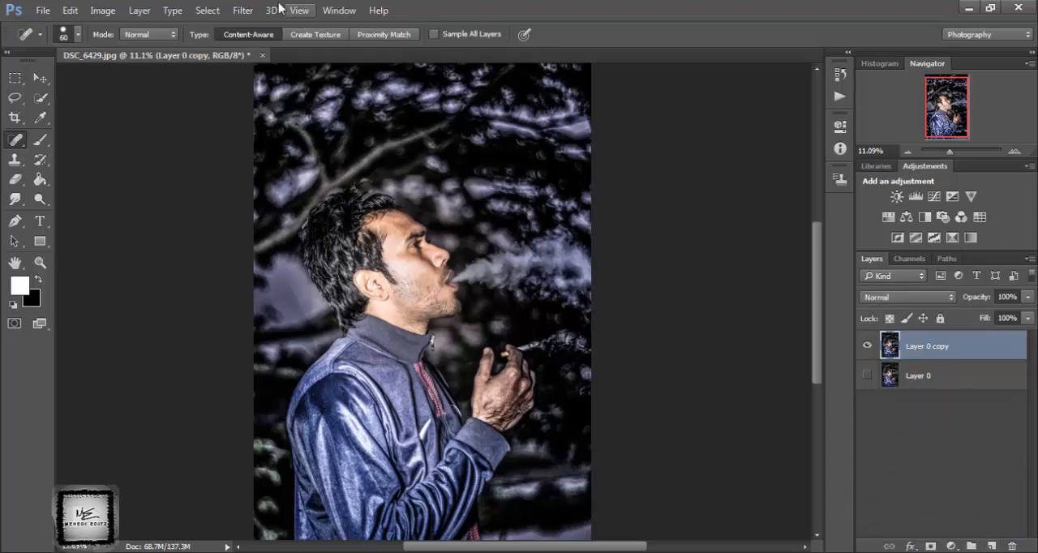
{"action": "left_click", "coordinate": [247, 9]}
{"action": "left_click", "coordinate": [268, 27]}
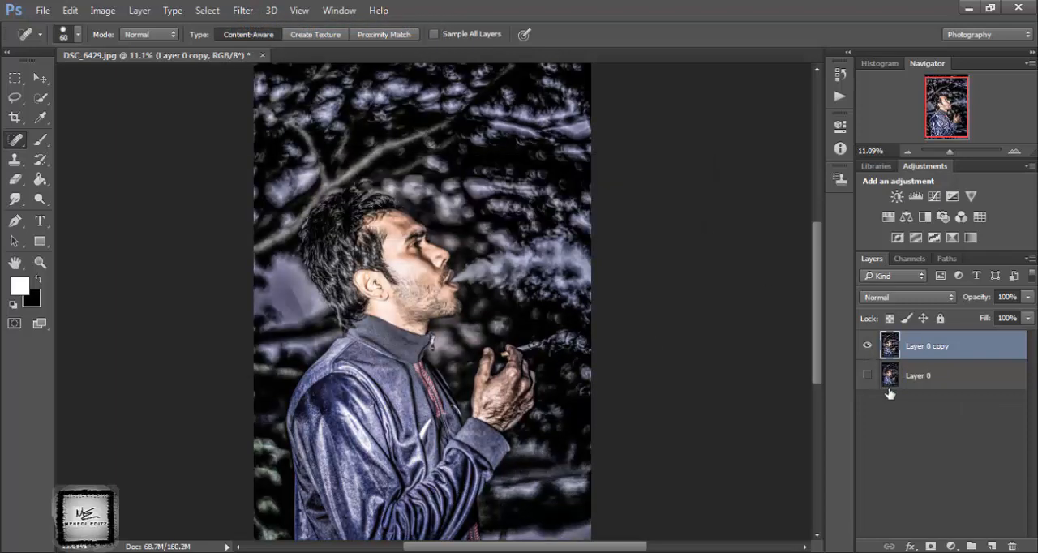
Show Layer 0 again and reduce the opacity of Layer 0 copy to 76%.
{"action": "left_click", "coordinate": [867, 376]}
{"action": "left_click_drag", "start_coordinate": [1026, 302], "coordinate": [1013, 317]}
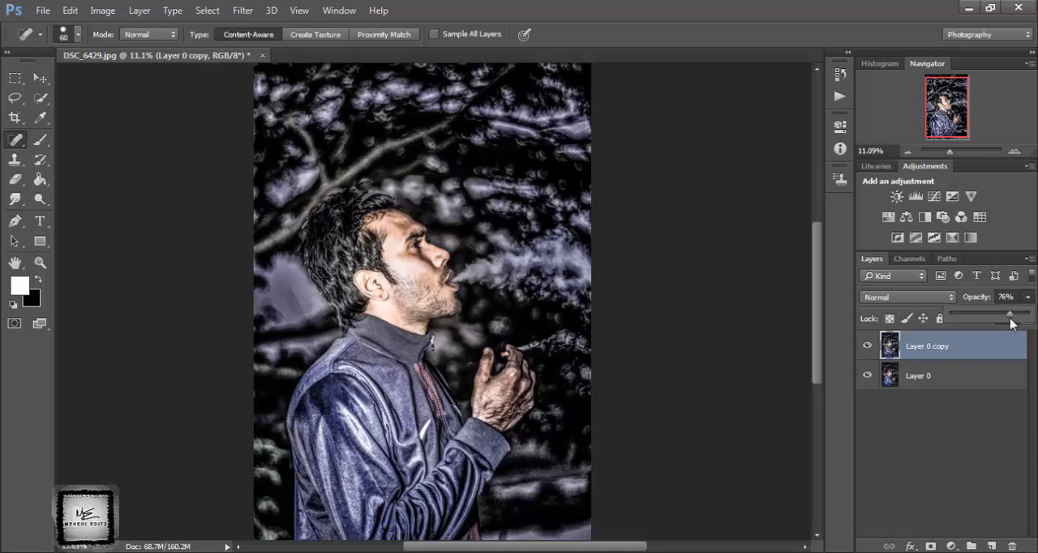
{"action": "left_click", "coordinate": [927, 412]}
Flatten Layer 0 copy and Layer 0 into a single background image.
{"action": "left_click", "coordinate": [936, 347]}
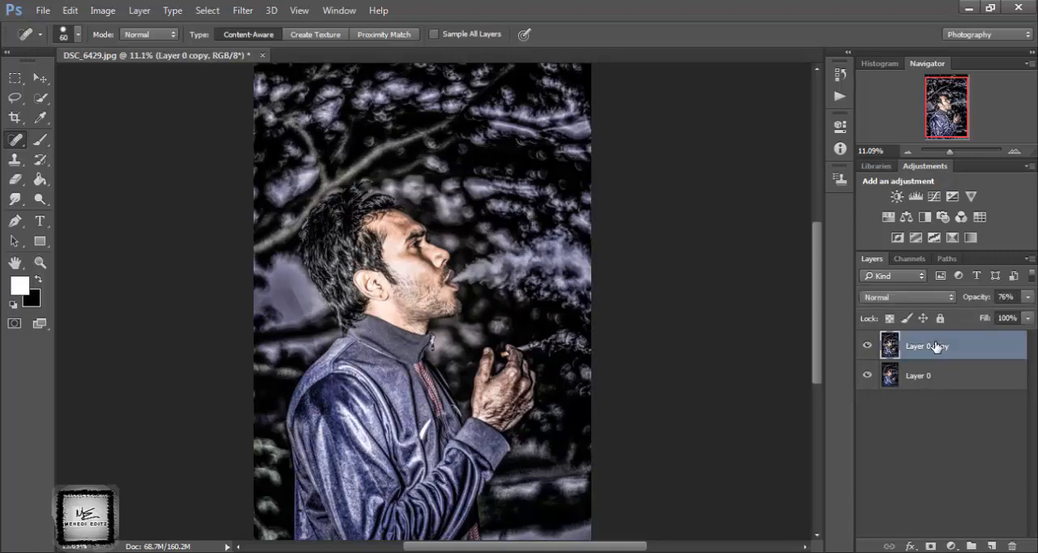
{"action": "right_click", "coordinate": [936, 347]}
{"action": "left_click", "coordinate": [669, 537]}
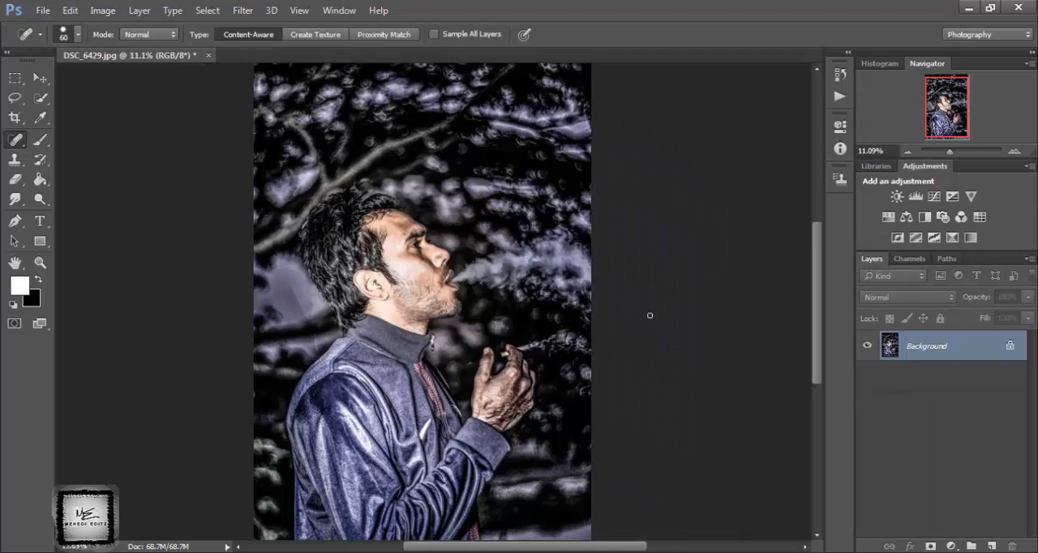
Open the Camera Raw Filter and set clarity to +10, vibrance to +90 and saturation to -16.
{"action": "left_click", "coordinate": [243, 10]}
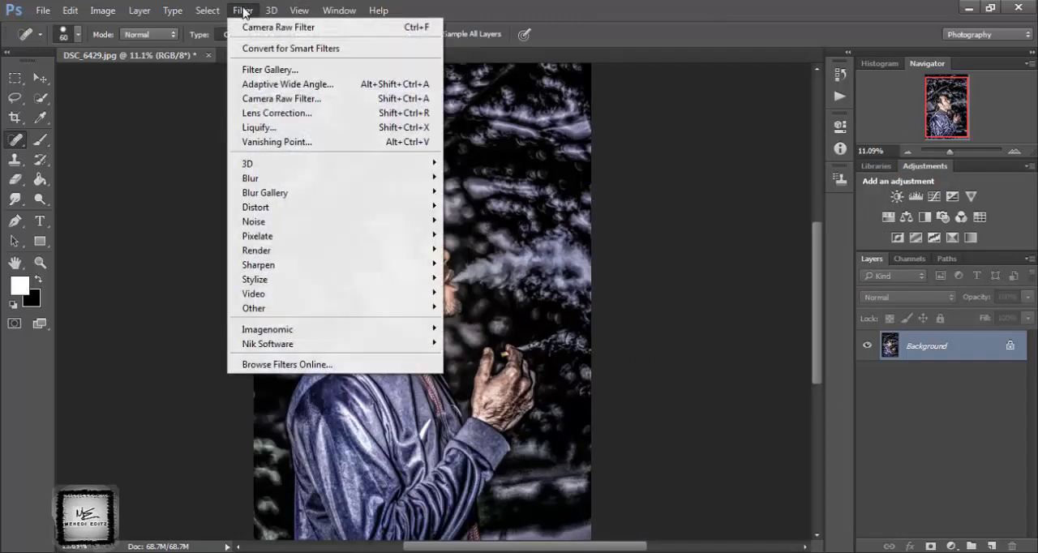
{"action": "left_click", "coordinate": [279, 99]}
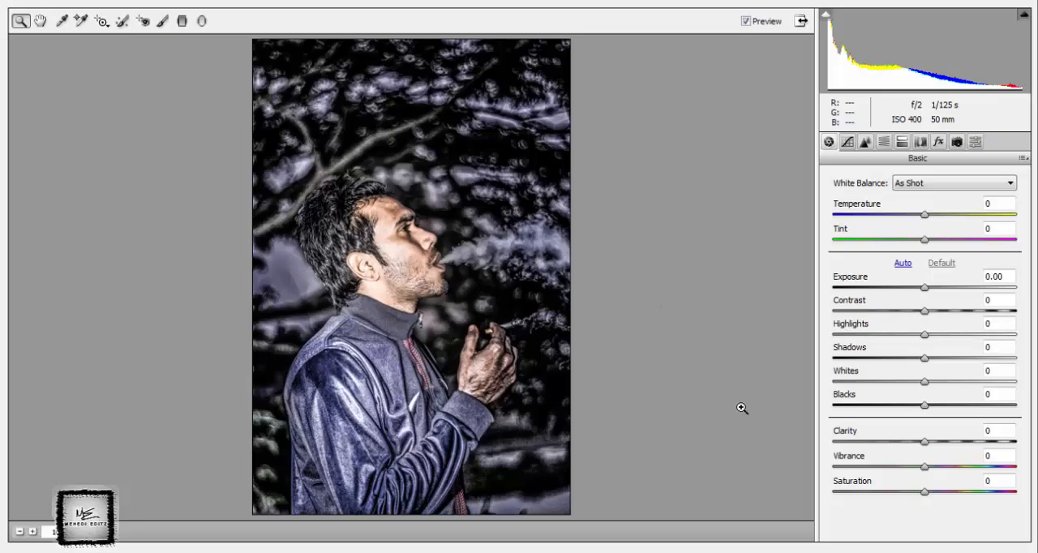
{"action": "left_click_drag", "start_coordinate": [925, 468], "coordinate": [986, 480]}
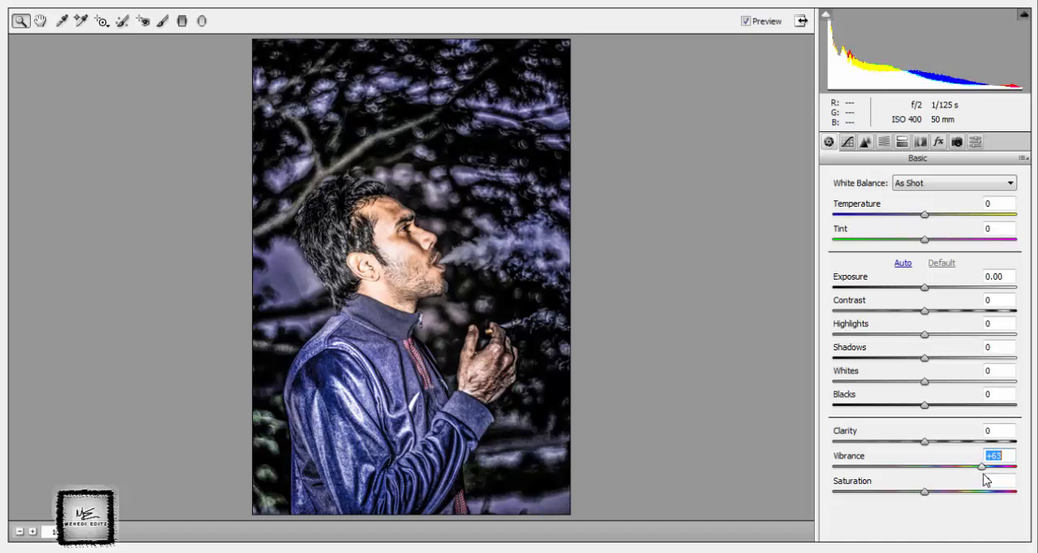
{"action": "left_click_drag", "start_coordinate": [925, 442], "coordinate": [940, 441]}
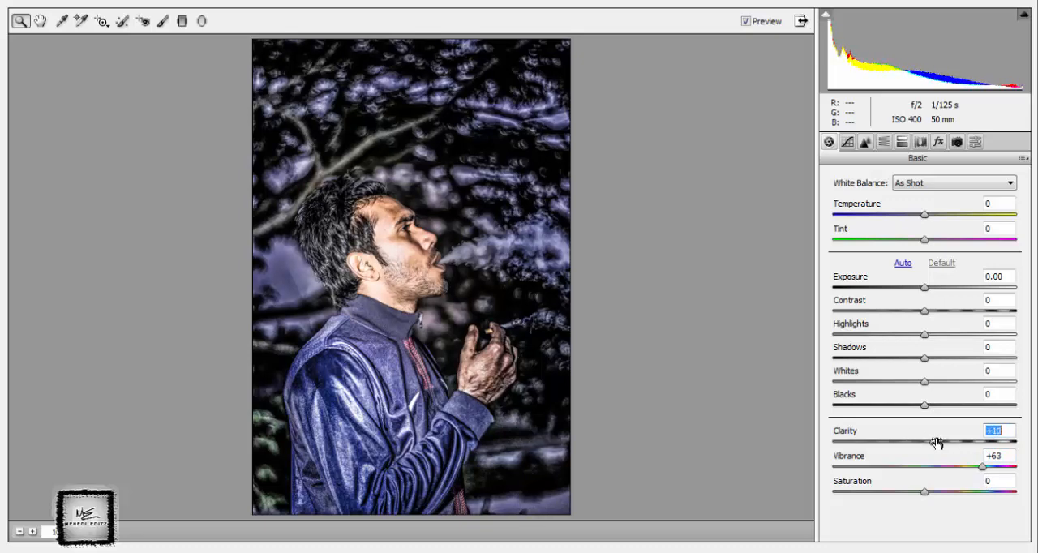
{"action": "left_click", "coordinate": [980, 468]}
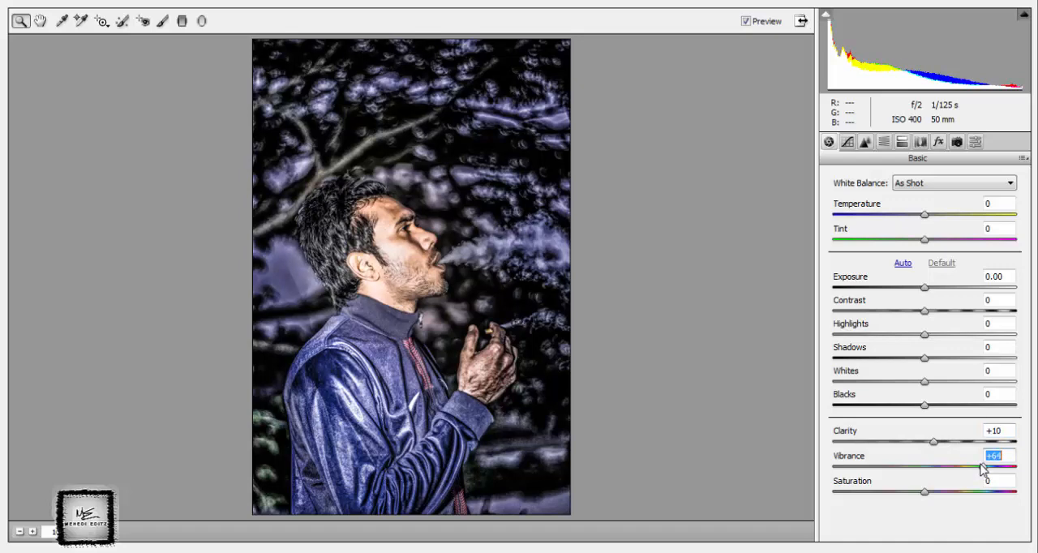
{"action": "left_click_drag", "start_coordinate": [982, 469], "coordinate": [999, 469]}
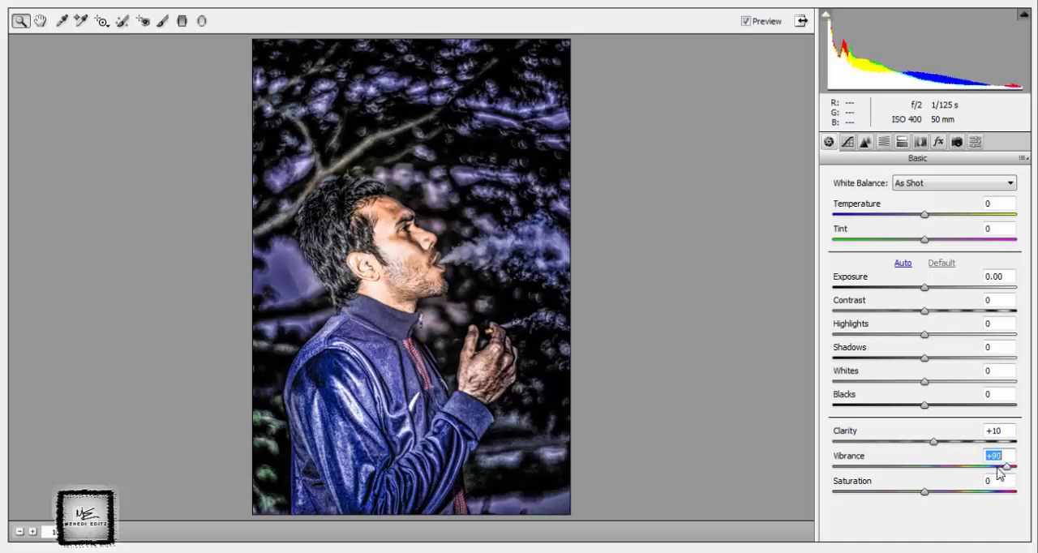
{"action": "left_click_drag", "start_coordinate": [925, 492], "coordinate": [916, 497]}
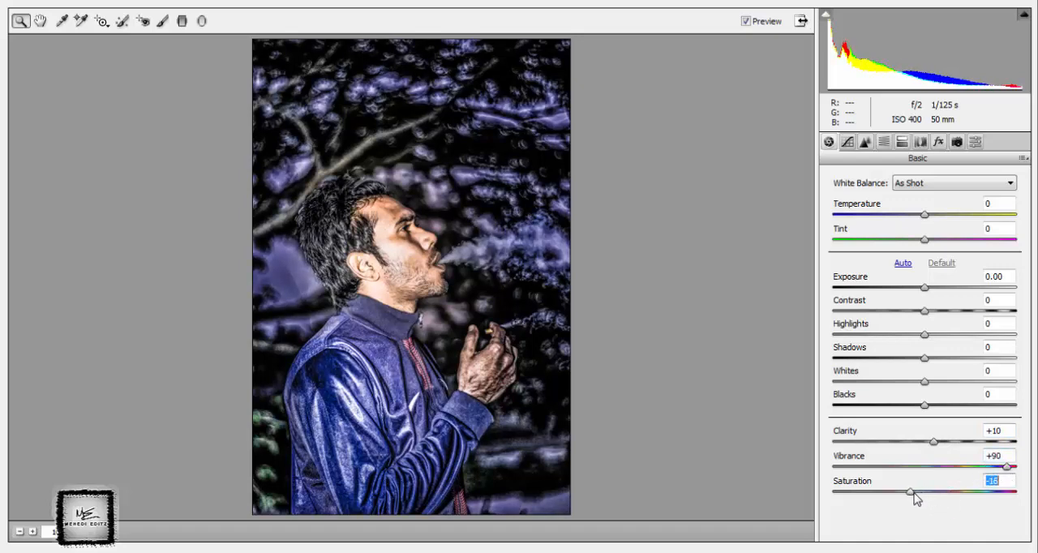